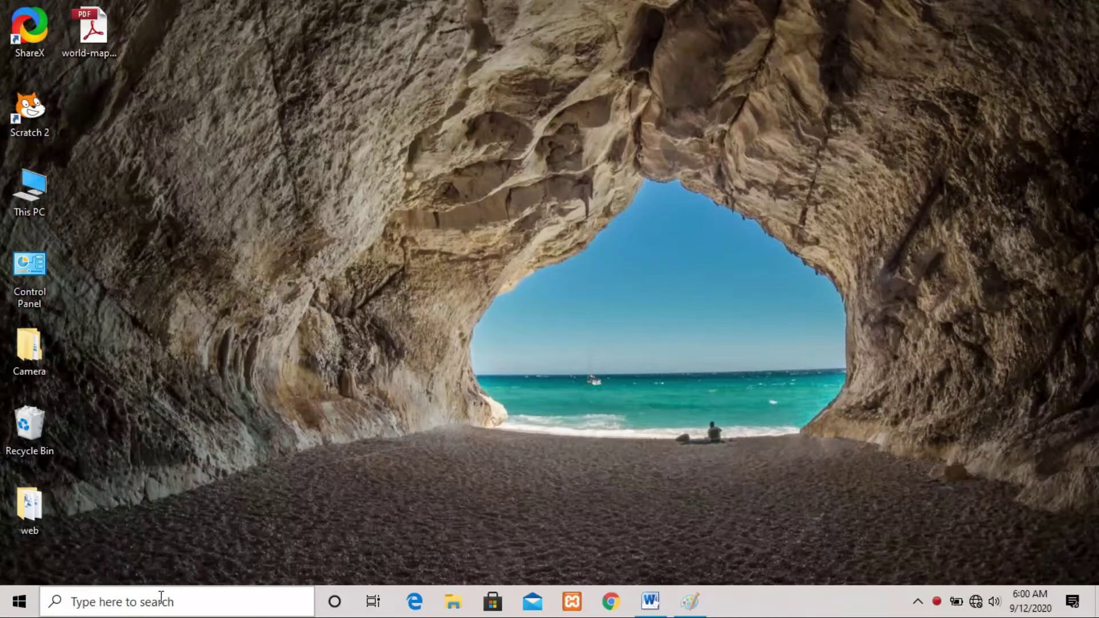
# Search Windows for paint and launch the Paint app with a blank canvas
pyautogui.click(161, 599)
pyautogui.write('pa')
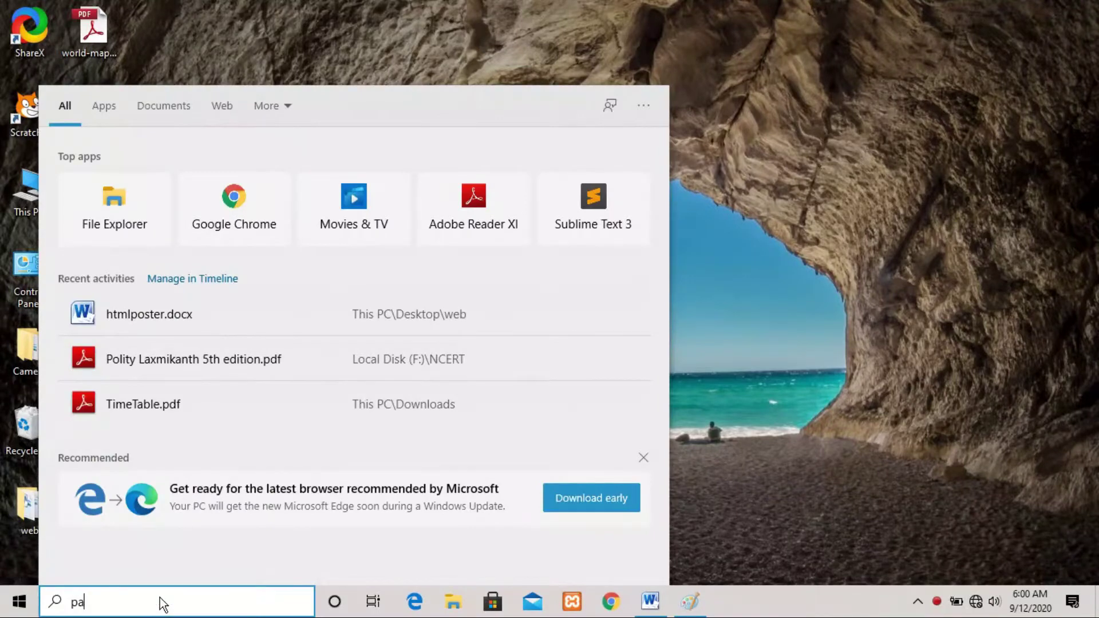
pyautogui.write('int')
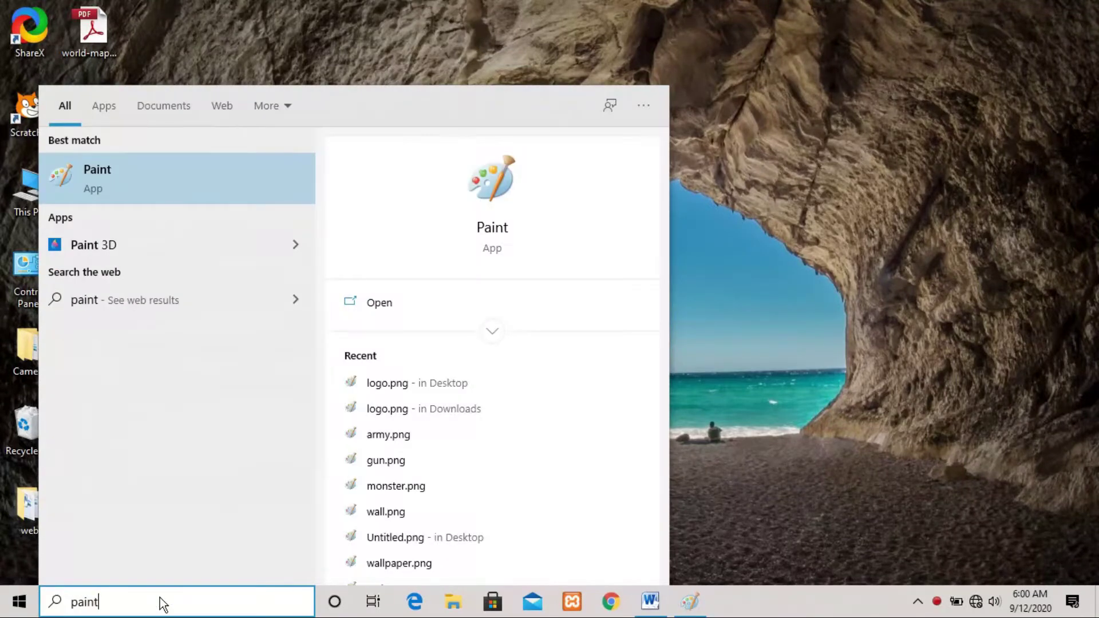
pyautogui.click(496, 188)
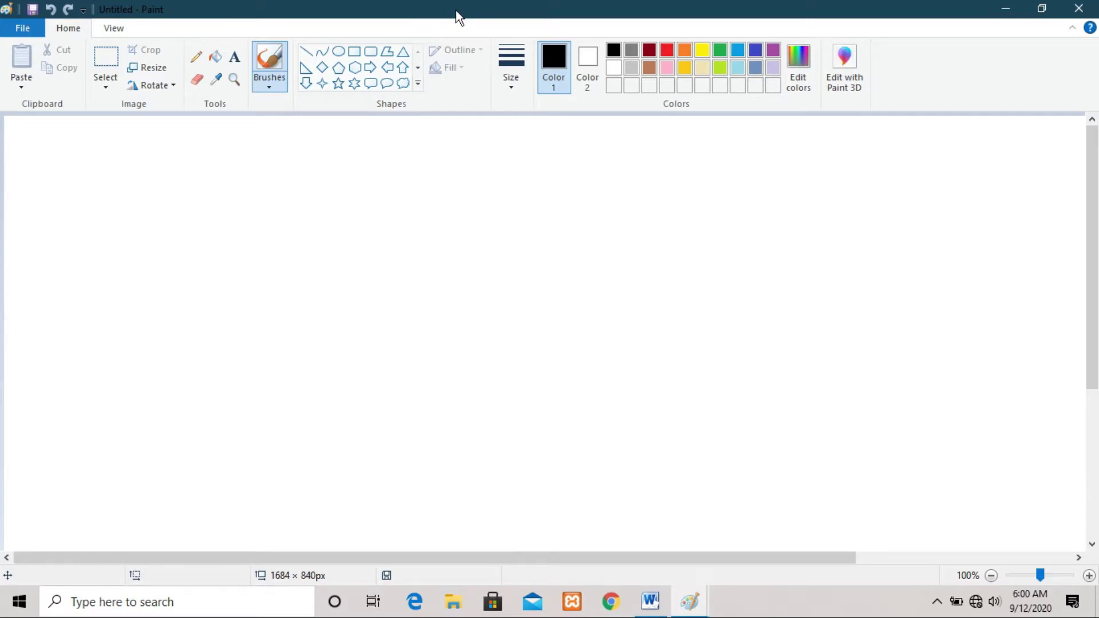
pyautogui.click(117, 33)
pyautogui.click(70, 32)
pyautogui.click(131, 30)
pyautogui.click(68, 29)
pyautogui.click(128, 30)
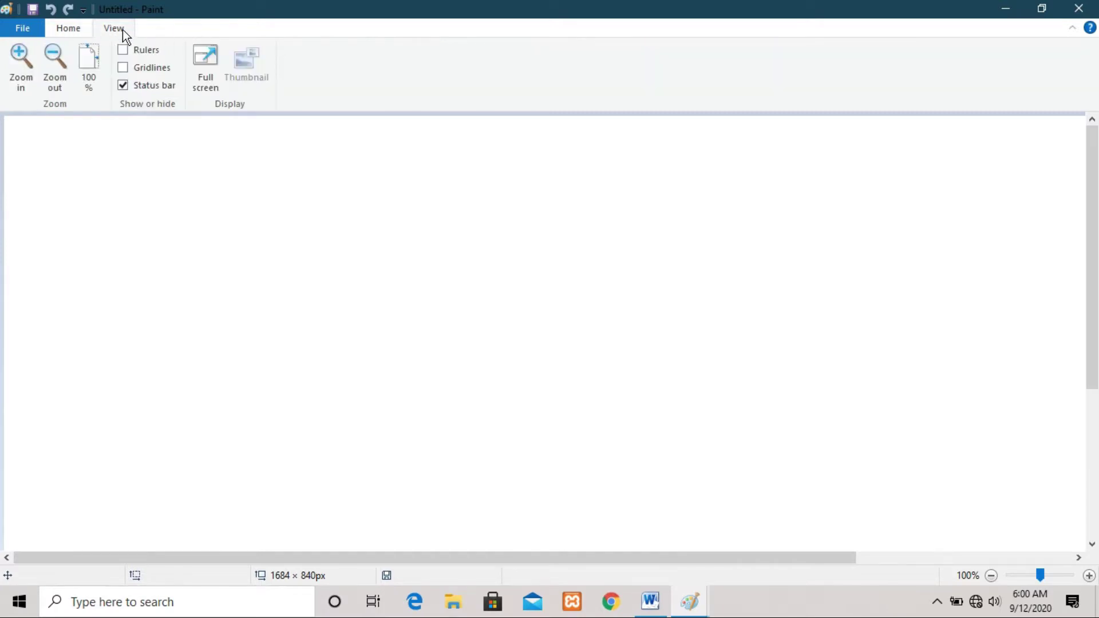
pyautogui.click(74, 29)
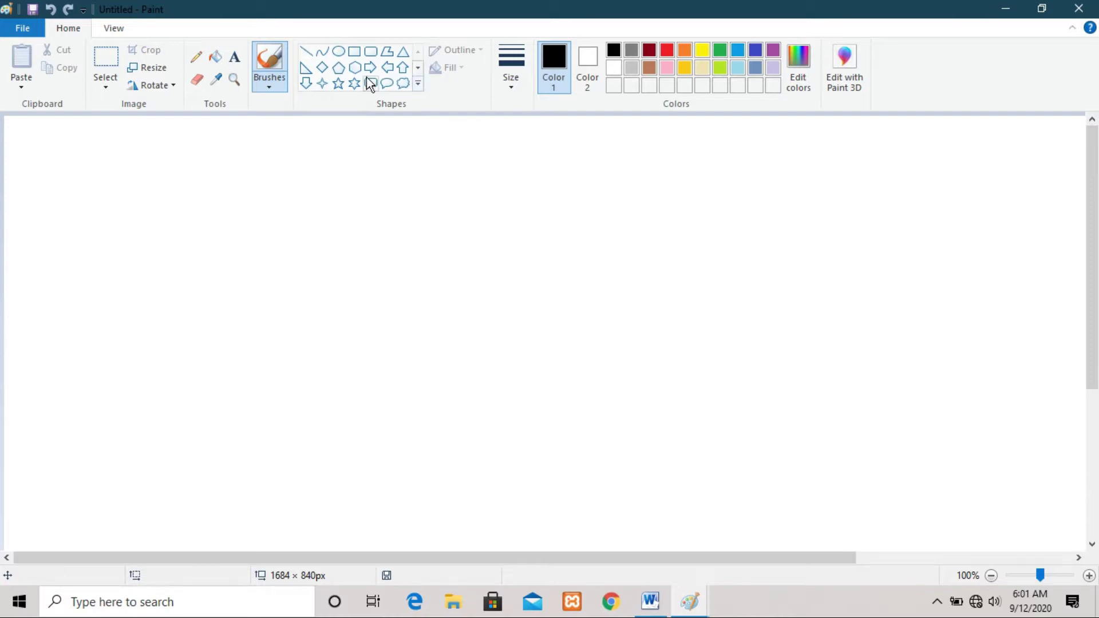
# Draw a tall black oval freehand with the standard brush on the left part of the canvas
pyautogui.click(276, 88)
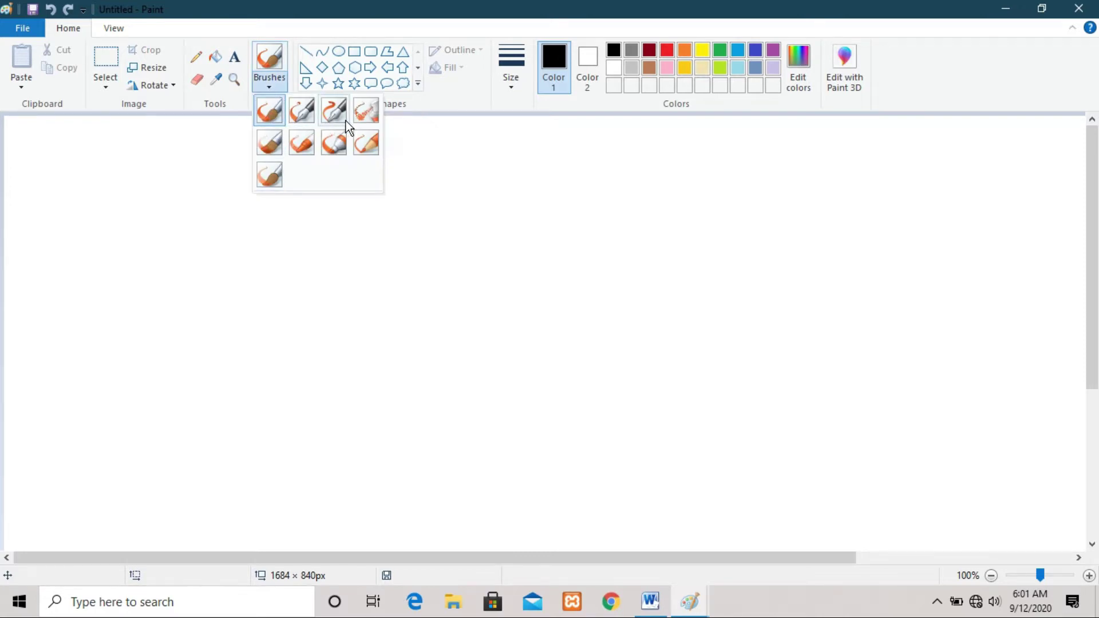
pyautogui.click(265, 122)
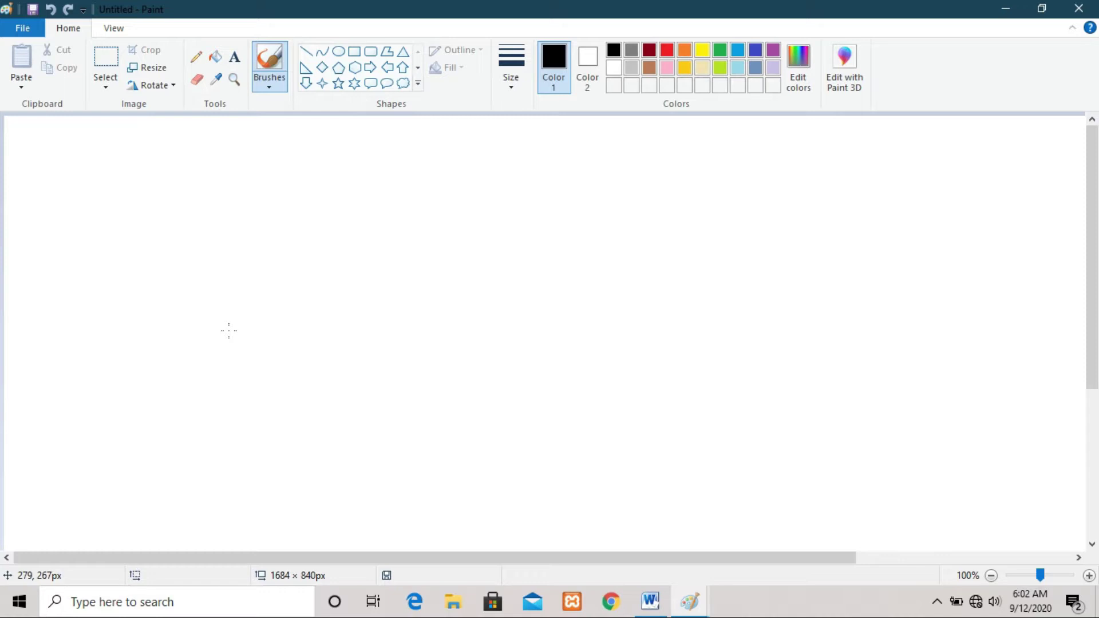
pyautogui.moveTo(229, 330)
pyautogui.mouseDown()
pyautogui.moveTo(233, 276)
pyautogui.moveTo(284, 247)
pyautogui.moveTo(318, 257)
pyautogui.moveTo(342, 321)
pyautogui.moveTo(342, 365)
pyautogui.moveTo(328, 388)
pyautogui.moveTo(288, 401)
pyautogui.moveTo(257, 394)
pyautogui.moveTo(240, 384)
pyautogui.moveTo(230, 330)
pyautogui.mouseUp()
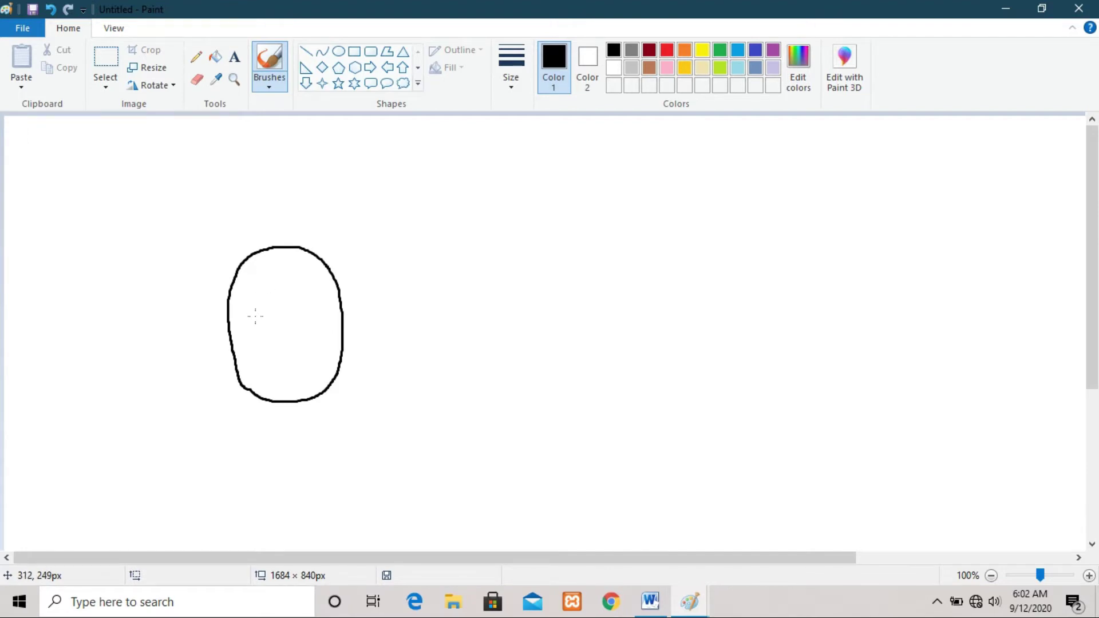
pyautogui.click(384, 191)
pyautogui.hotkey('ctrl', 'z')
# Draw a second black oval beside the first one, using the third-thinnest line size
pyautogui.click(511, 85)
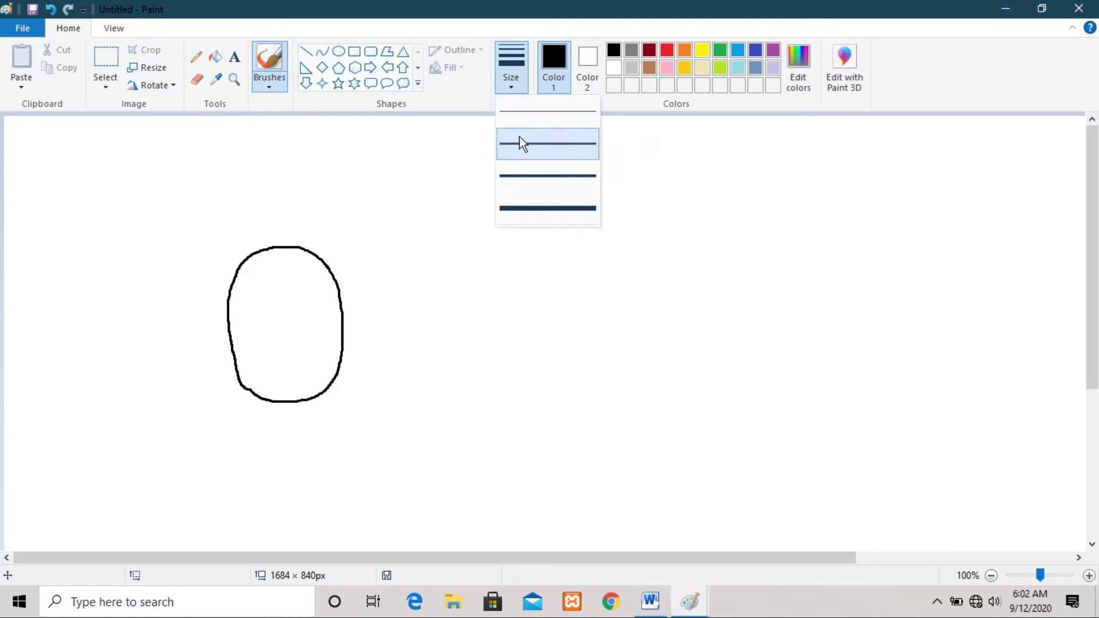
pyautogui.click(543, 176)
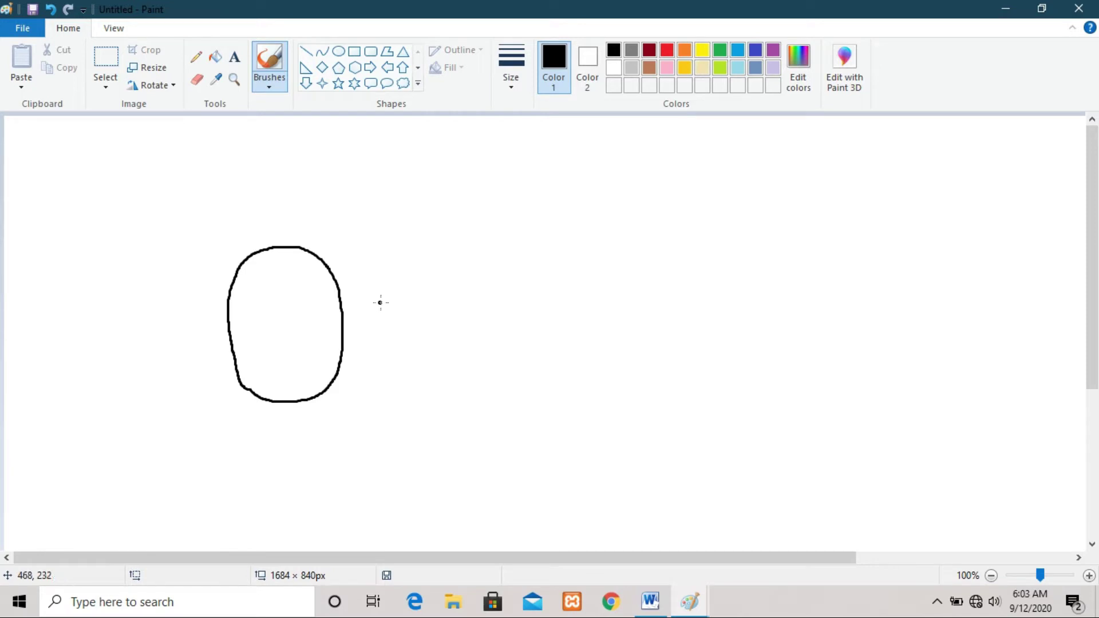
pyautogui.moveTo(384, 304)
pyautogui.mouseDown()
pyautogui.moveTo(402, 237)
pyautogui.moveTo(446, 231)
pyautogui.moveTo(478, 249)
pyautogui.moveTo(485, 319)
pyautogui.moveTo(470, 380)
pyautogui.moveTo(423, 397)
pyautogui.moveTo(391, 365)
pyautogui.moveTo(383, 308)
pyautogui.mouseUp()
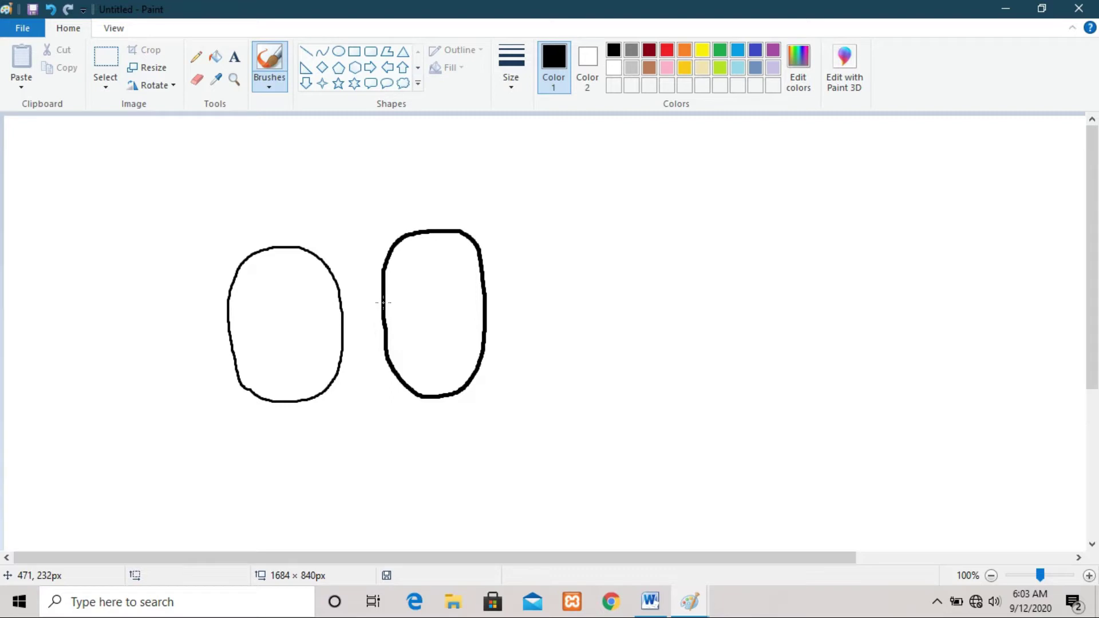
# Draw a third oval in black and a fourth in green beside it, using the first calligraphy brush at the thinnest size
pyautogui.click(269, 86)
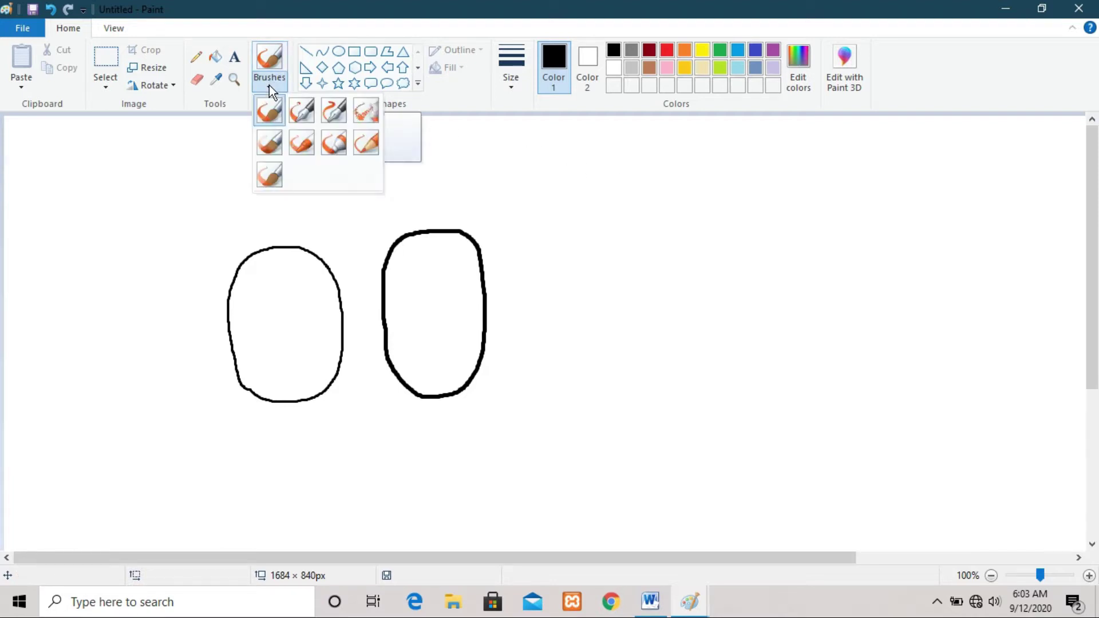
pyautogui.click(310, 118)
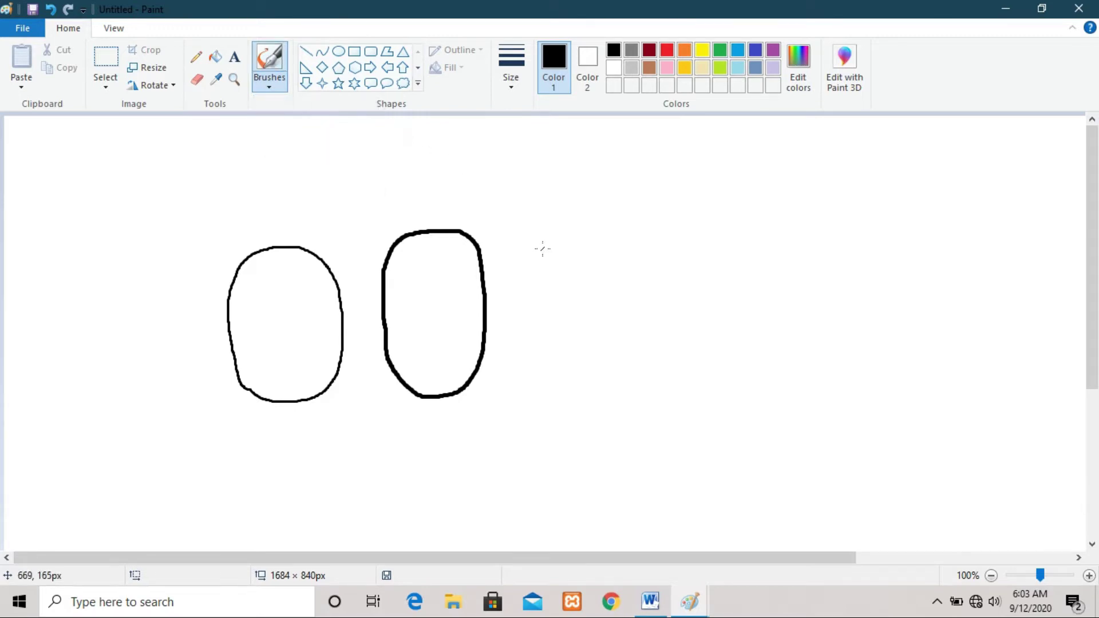
pyautogui.click(517, 97)
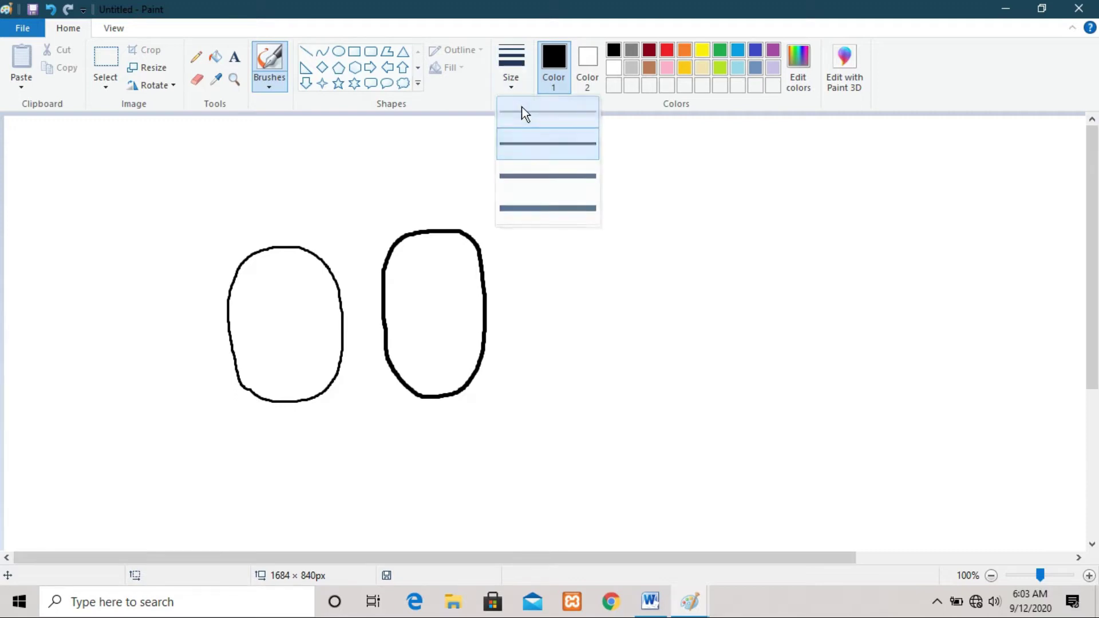
pyautogui.click(522, 111)
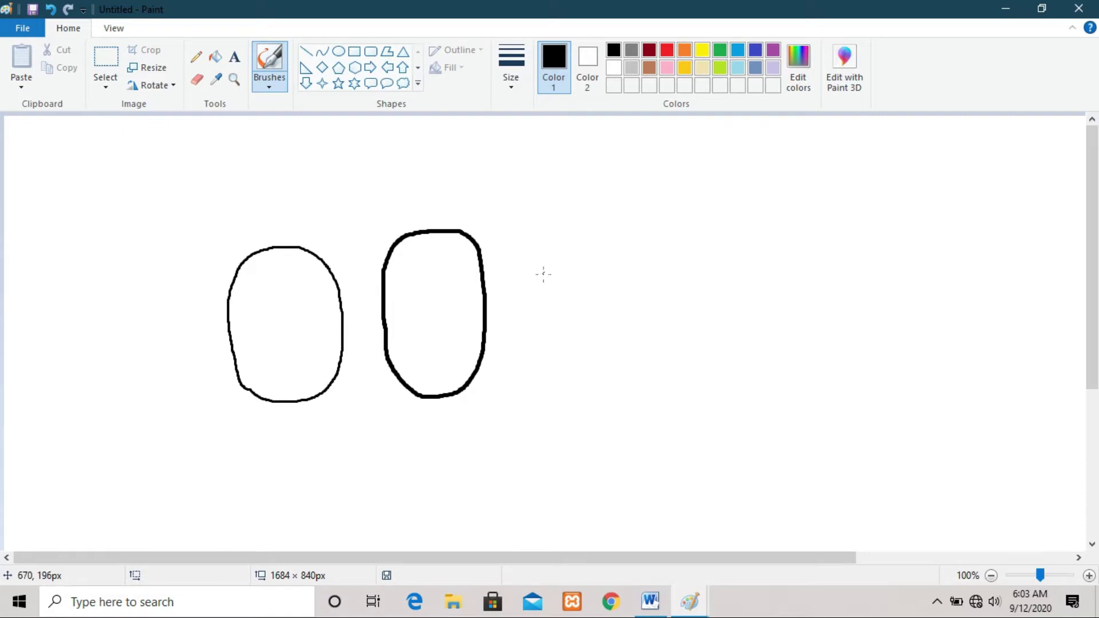
pyautogui.moveTo(540, 283)
pyautogui.mouseDown()
pyautogui.moveTo(539, 251)
pyautogui.moveTo(555, 229)
pyautogui.moveTo(598, 222)
pyautogui.moveTo(638, 233)
pyautogui.moveTo(657, 359)
pyautogui.moveTo(632, 401)
pyautogui.moveTo(558, 398)
pyautogui.moveTo(543, 366)
pyautogui.moveTo(539, 279)
pyautogui.mouseUp()
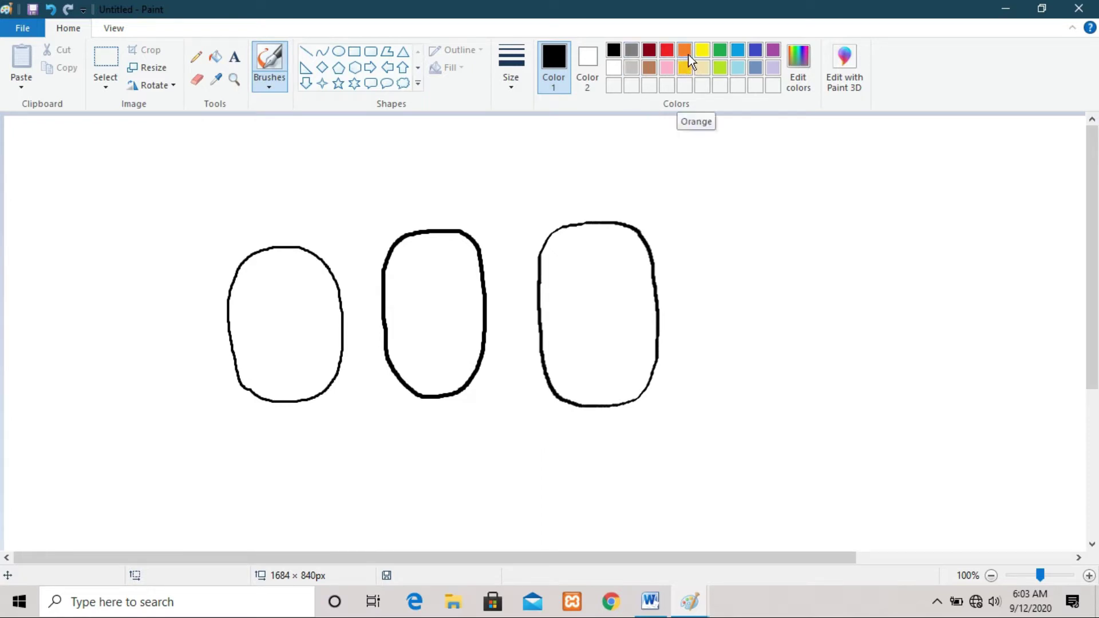
pyautogui.click(719, 56)
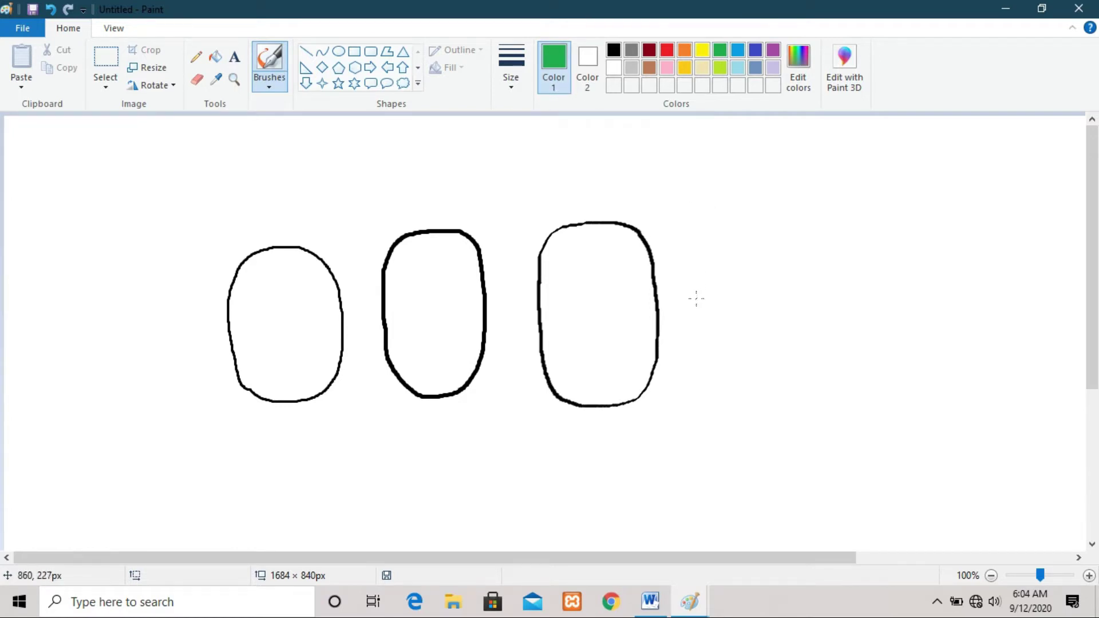
pyautogui.moveTo(696, 298)
pyautogui.mouseDown()
pyautogui.moveTo(701, 238)
pyautogui.moveTo(718, 215)
pyautogui.moveTo(782, 217)
pyautogui.moveTo(799, 317)
pyautogui.moveTo(778, 369)
pyautogui.moveTo(721, 374)
pyautogui.moveTo(696, 296)
pyautogui.mouseUp()
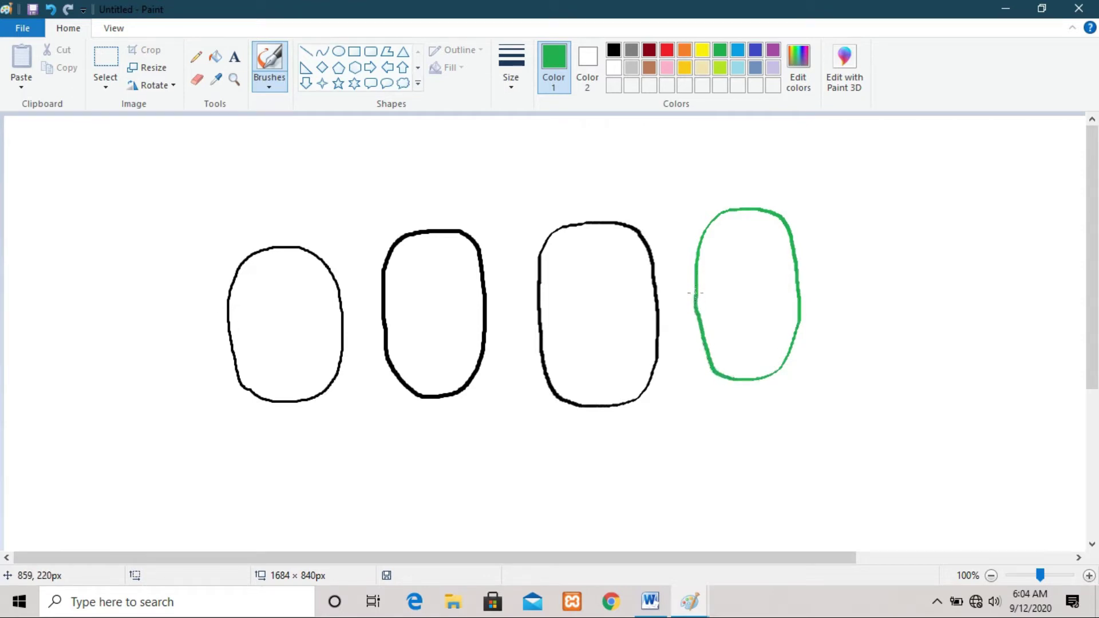
# Draw green swirls inside the first and second ovals with the Airbrush
pyautogui.click(269, 86)
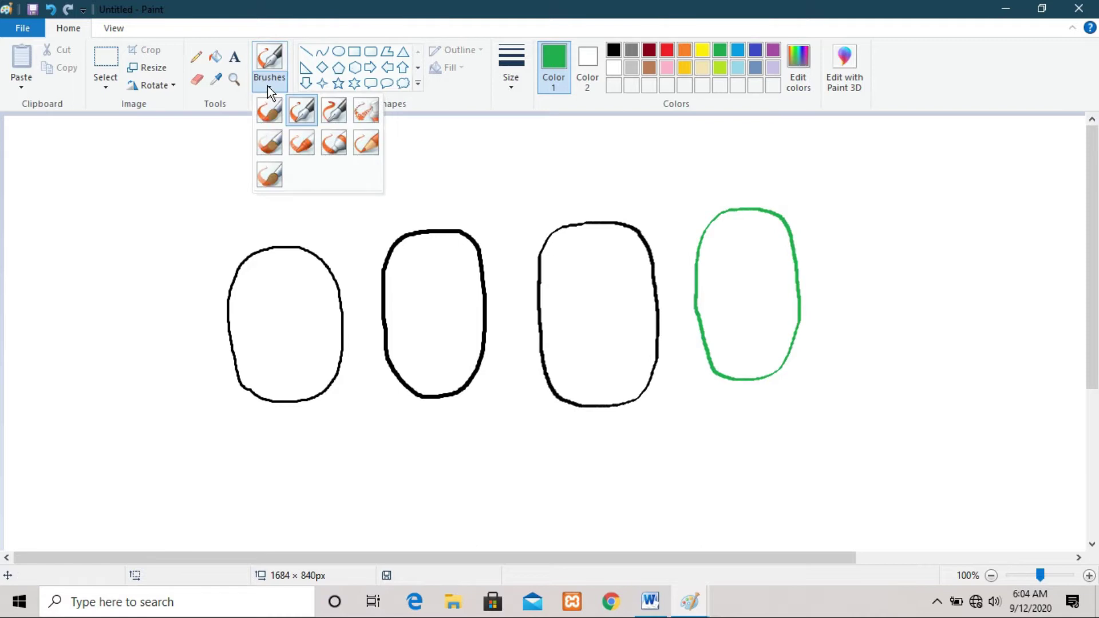
pyautogui.click(366, 111)
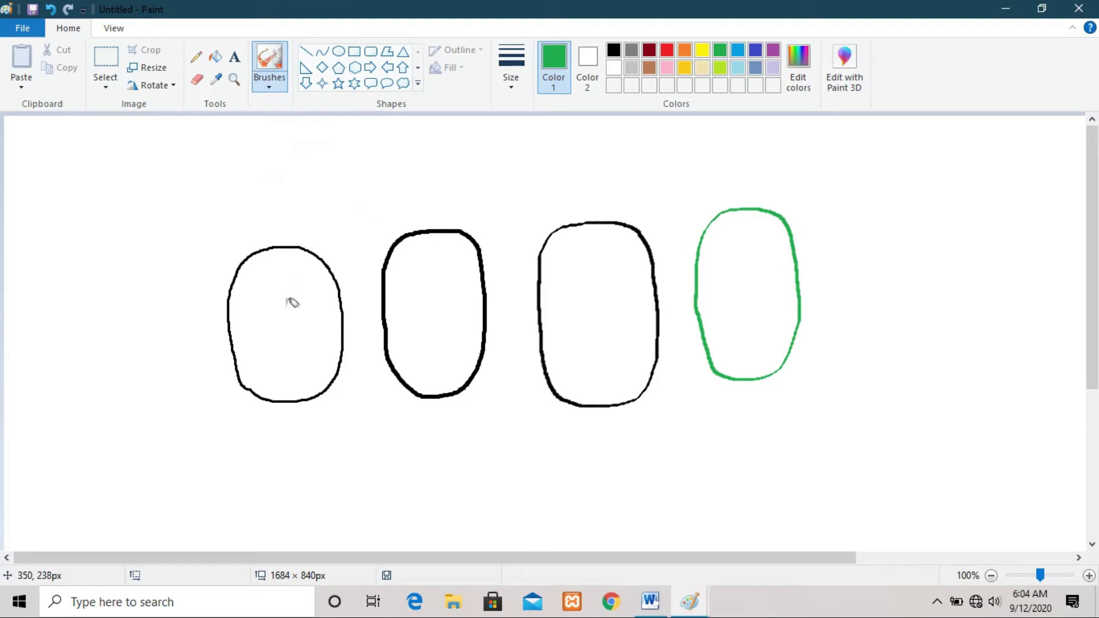
pyautogui.moveTo(255, 332)
pyautogui.mouseDown()
pyautogui.moveTo(252, 288)
pyautogui.moveTo(279, 273)
pyautogui.moveTo(290, 284)
pyautogui.moveTo(292, 318)
pyautogui.moveTo(275, 321)
pyautogui.moveTo(267, 309)
pyautogui.moveTo(287, 300)
pyautogui.mouseUp()
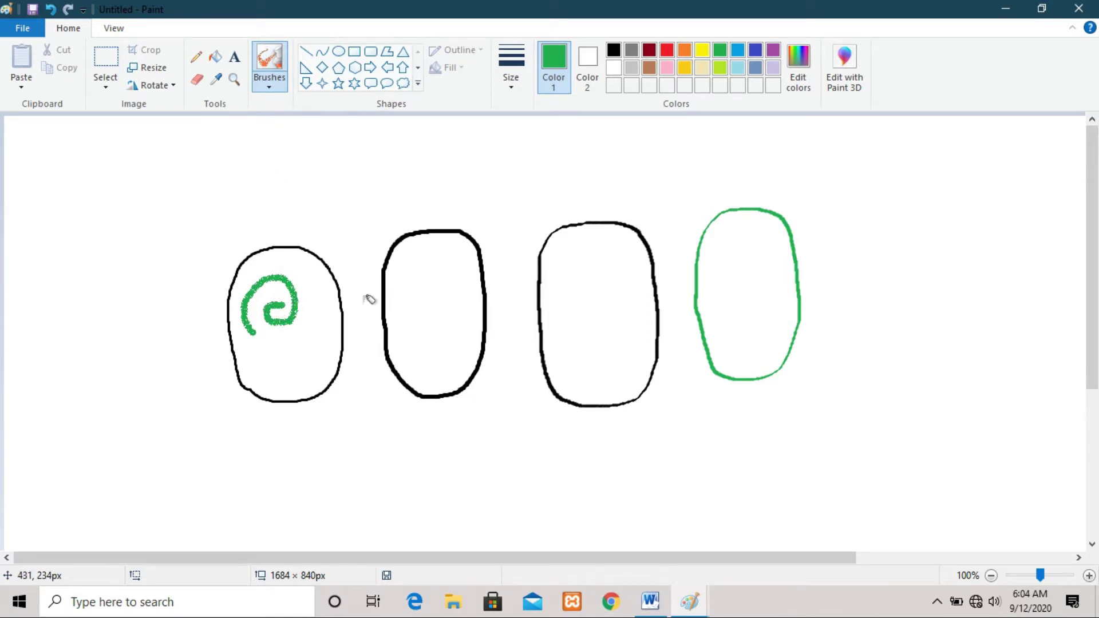
pyautogui.moveTo(402, 313)
pyautogui.mouseDown()
pyautogui.moveTo(400, 263)
pyautogui.moveTo(436, 249)
pyautogui.moveTo(458, 262)
pyautogui.moveTo(463, 314)
pyautogui.moveTo(411, 330)
pyautogui.moveTo(405, 344)
pyautogui.moveTo(421, 366)
pyautogui.moveTo(456, 356)
pyautogui.mouseUp()
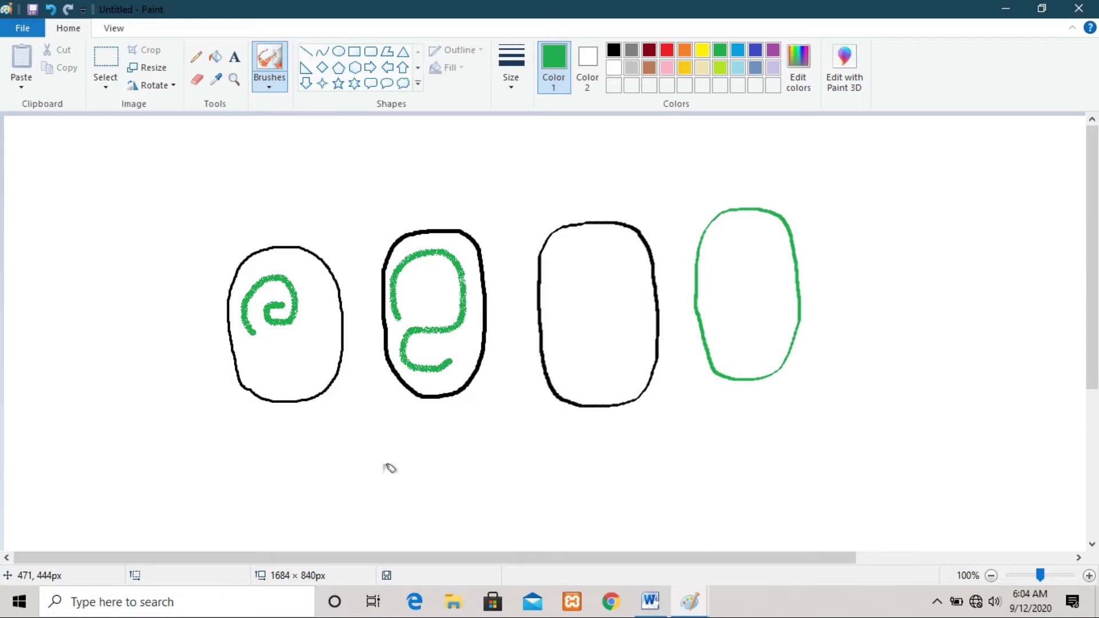
# Search for key, bring up the On-Screen Keyboard to check the Ctrl keys, and close it again
pyautogui.click(190, 607)
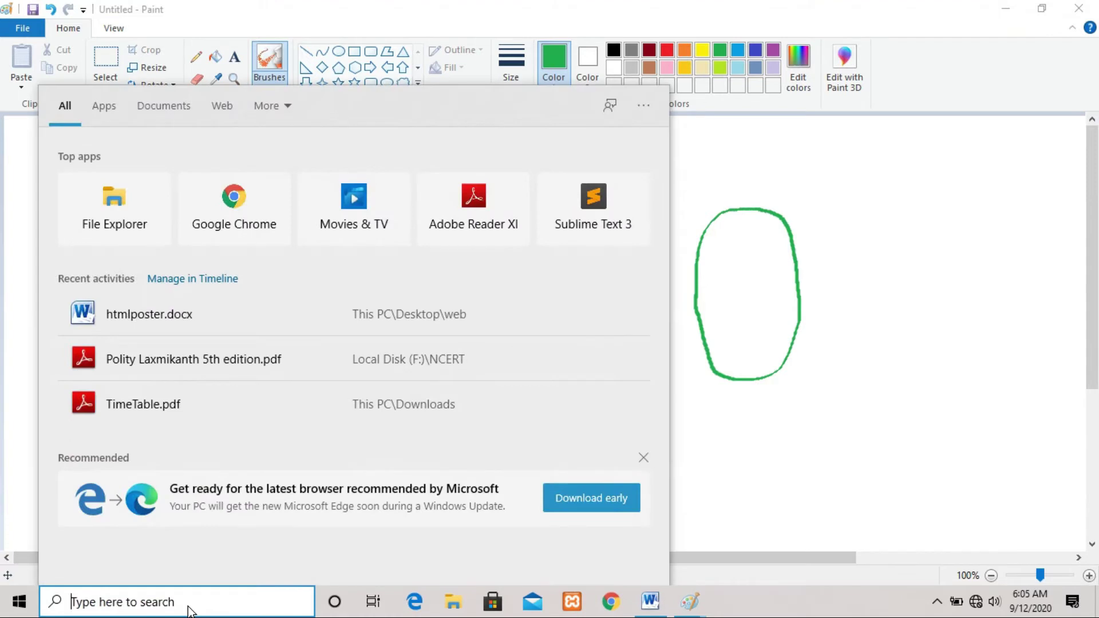
pyautogui.write('k')
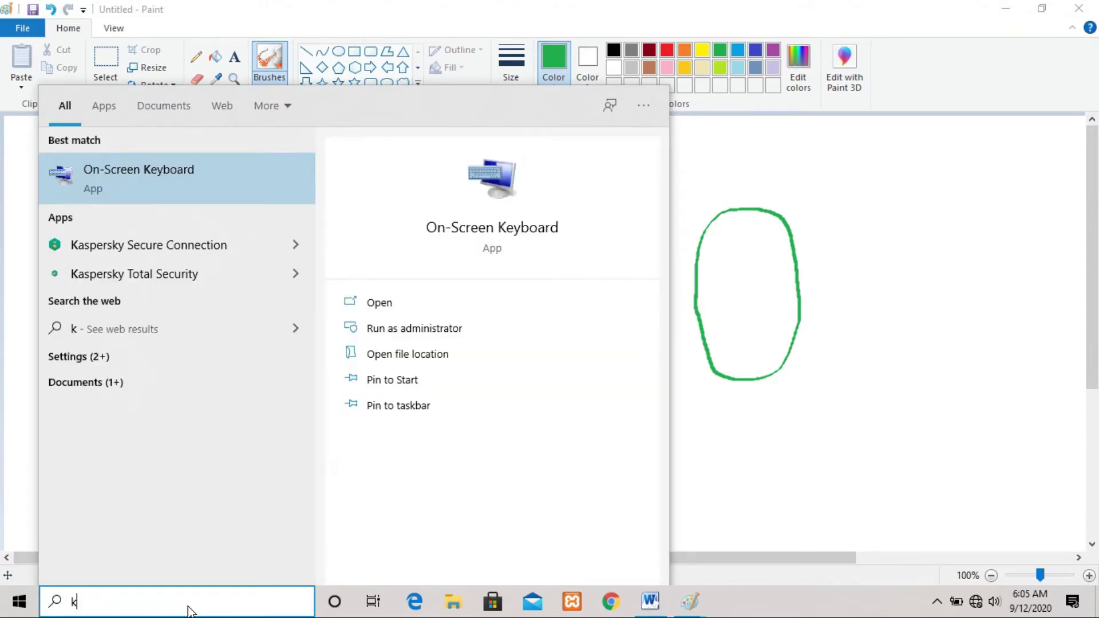
pyautogui.write('ey')
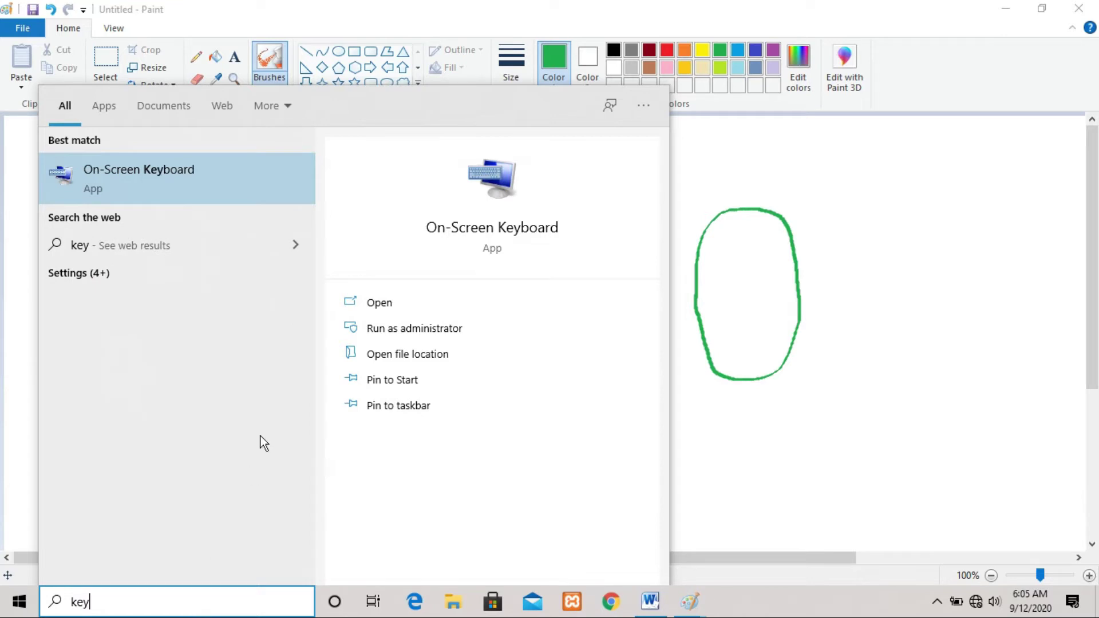
pyautogui.click(190, 174)
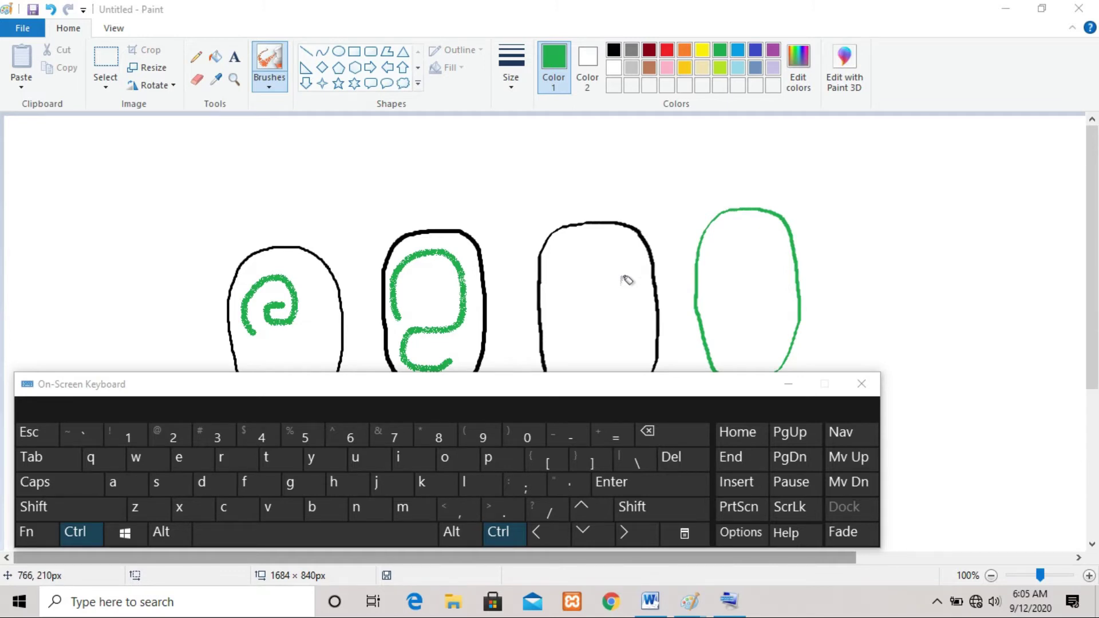
pyautogui.click(863, 384)
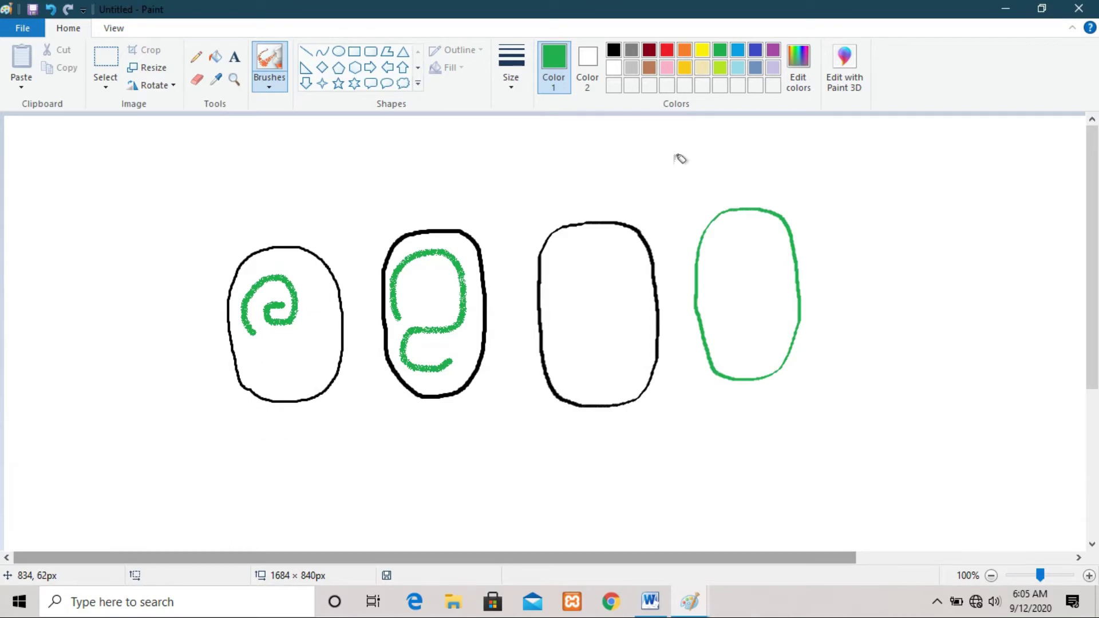
# Spray the inside of the third oval red with the Airbrush, enlarging the spray to cover the whole shape
pyautogui.click(670, 53)
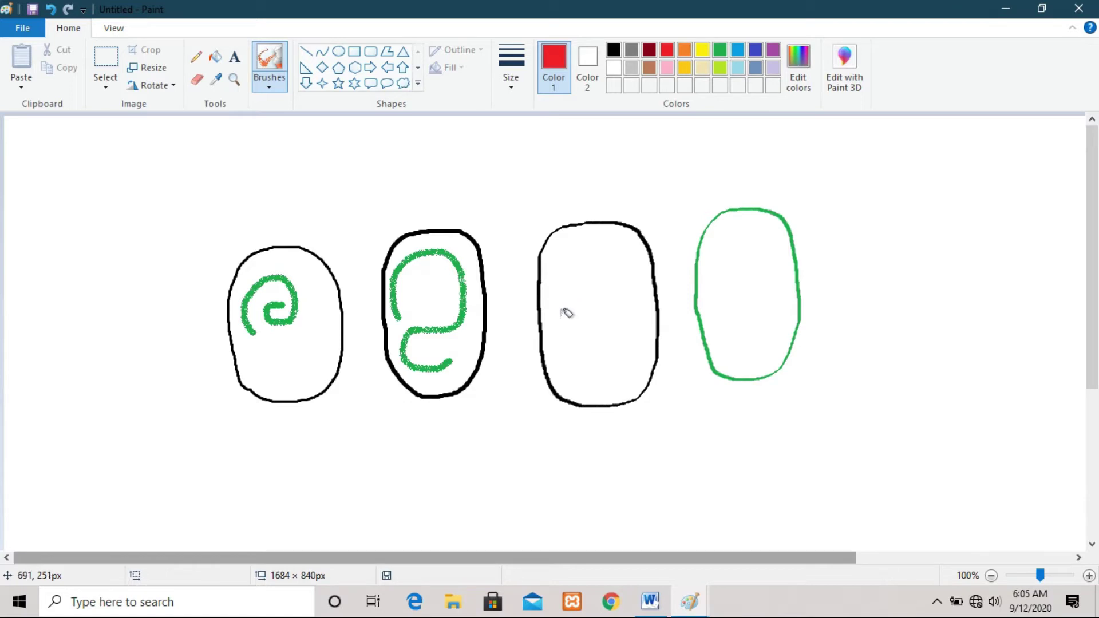
pyautogui.moveTo(560, 319); pyautogui.dragTo(559, 287)
pyautogui.moveTo(564, 283)
pyautogui.mouseDown()
pyautogui.moveTo(573, 258)
pyautogui.moveTo(607, 245)
pyautogui.moveTo(628, 281)
pyautogui.moveTo(624, 358)
pyautogui.moveTo(596, 371)
pyautogui.moveTo(581, 357)
pyautogui.moveTo(603, 321)
pyautogui.moveTo(600, 298)
pyautogui.moveTo(593, 290)
pyautogui.moveTo(568, 354)
pyautogui.moveTo(557, 252)
pyautogui.moveTo(590, 235)
pyautogui.moveTo(624, 238)
pyautogui.moveTo(641, 292)
pyautogui.moveTo(627, 391)
pyautogui.moveTo(592, 390)
pyautogui.moveTo(568, 359)
pyautogui.mouseUp()
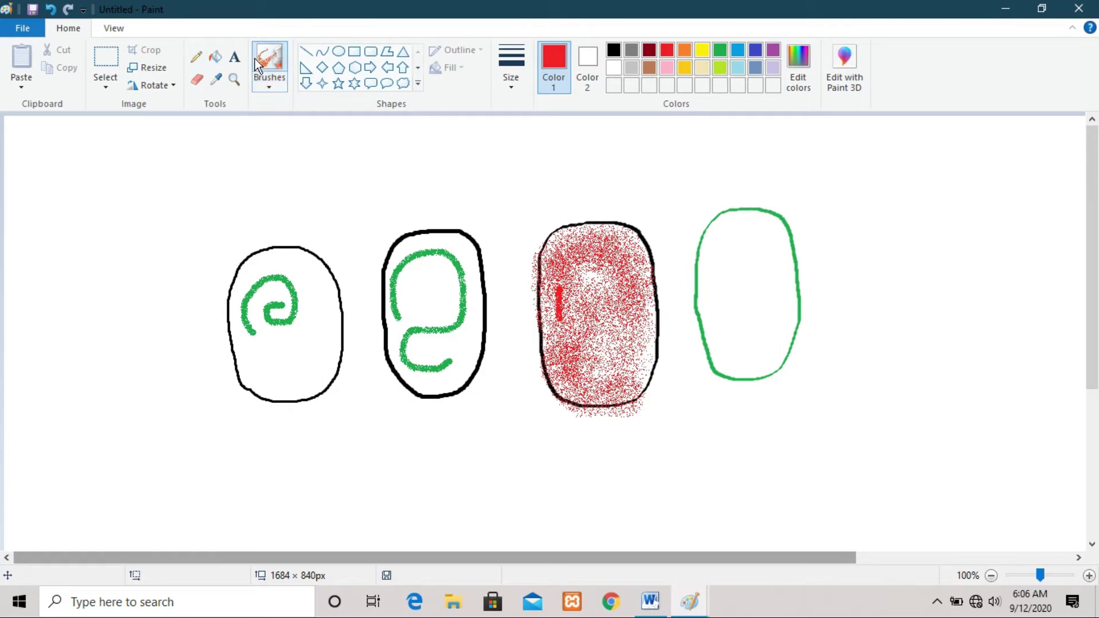
# Draw two thin red Pencil loops on top of the first oval and two at the thickest size on top of the second
pyautogui.click(192, 58)
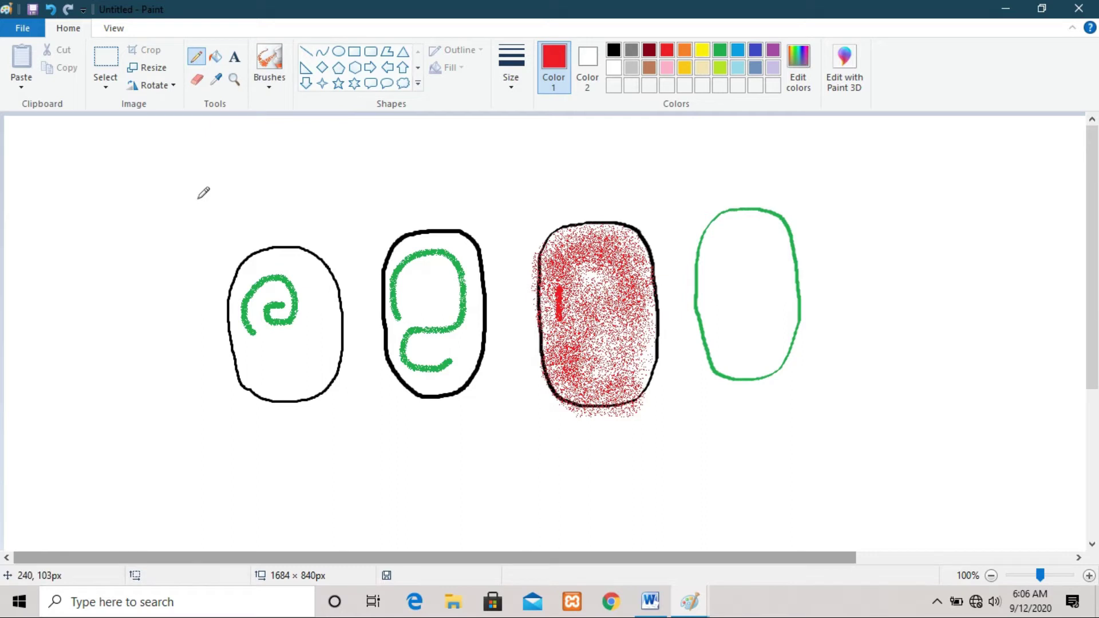
pyautogui.moveTo(271, 246)
pyautogui.mouseDown()
pyautogui.moveTo(286, 209)
pyautogui.moveTo(299, 208)
pyautogui.moveTo(305, 247)
pyautogui.moveTo(338, 225)
pyautogui.moveTo(324, 263)
pyautogui.mouseUp()
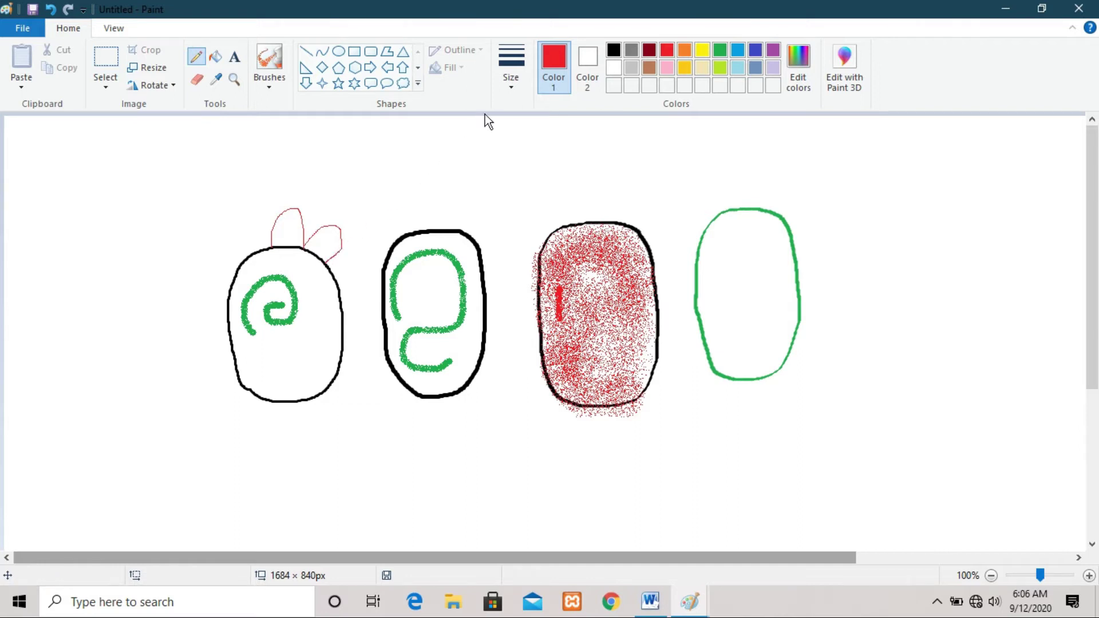
pyautogui.click(511, 87)
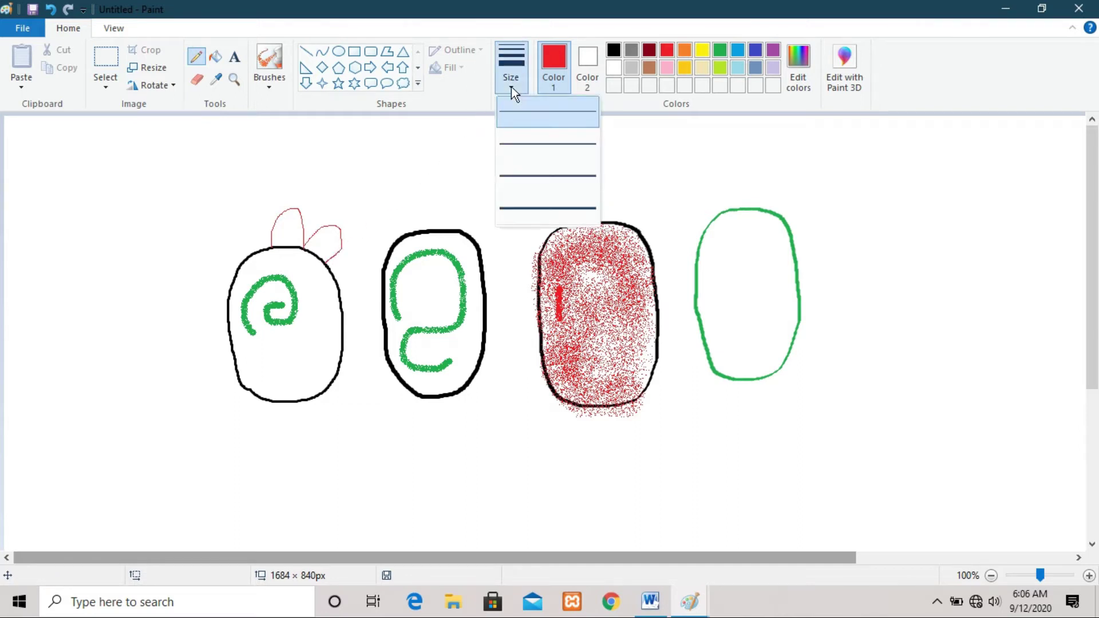
pyautogui.click(531, 211)
pyautogui.moveTo(474, 238)
pyautogui.mouseDown()
pyautogui.moveTo(476, 198)
pyautogui.moveTo(453, 201)
pyautogui.moveTo(444, 226)
pyautogui.moveTo(415, 203)
pyautogui.moveTo(405, 231)
pyautogui.mouseUp()
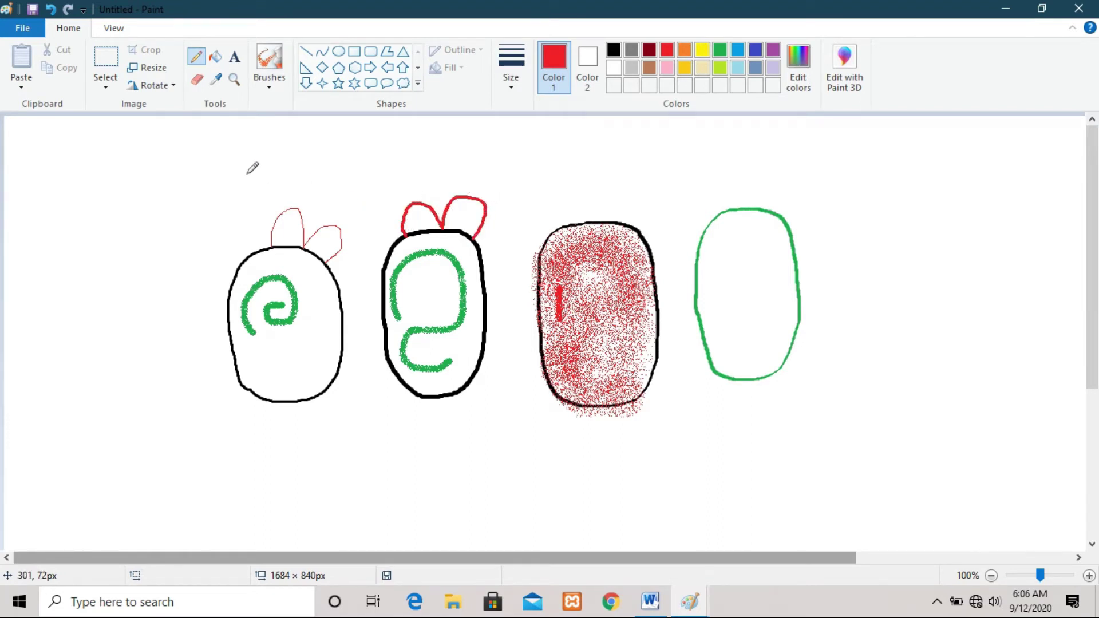
# Erase the right-hand red loop above the first oval and enlarge the eraser
pyautogui.click(195, 85)
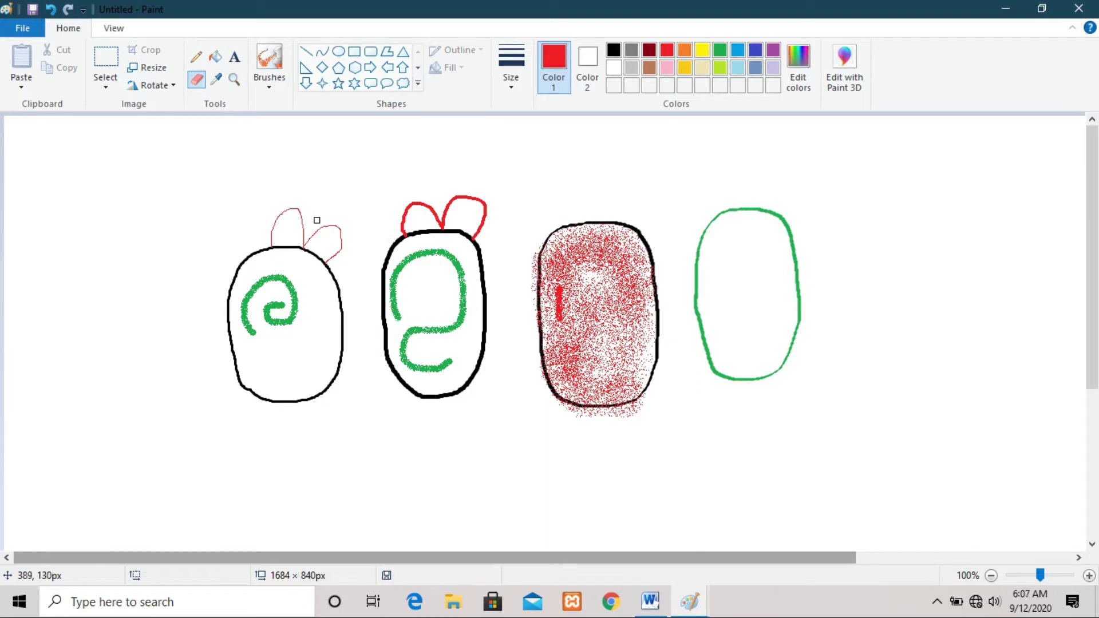
pyautogui.moveTo(315, 216)
pyautogui.mouseDown()
pyautogui.moveTo(334, 228)
pyautogui.moveTo(332, 217)
pyautogui.moveTo(344, 231)
pyautogui.moveTo(319, 226)
pyautogui.moveTo(342, 251)
pyautogui.moveTo(338, 264)
pyautogui.moveTo(315, 235)
pyautogui.mouseUp()
pyautogui.hotkey('ctrl', '+')
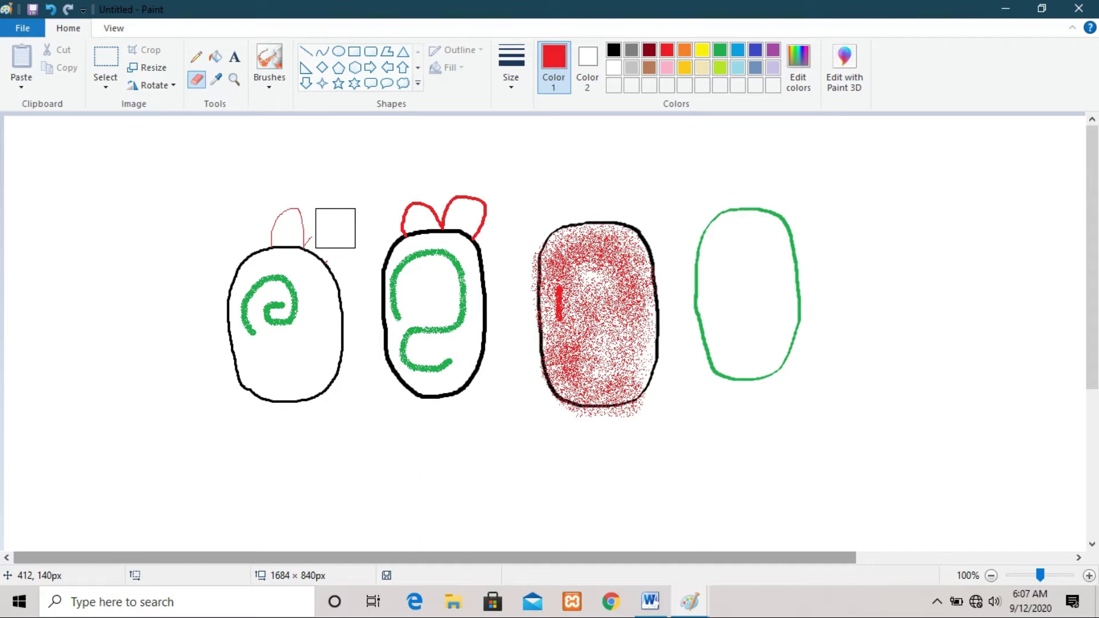
# Erase the remaining red loop above the first oval, and both loops above the second oval with a smaller eraser
pyautogui.moveTo(324, 222)
pyautogui.mouseDown()
pyautogui.moveTo(272, 223)
pyautogui.moveTo(322, 223)
pyautogui.mouseUp()
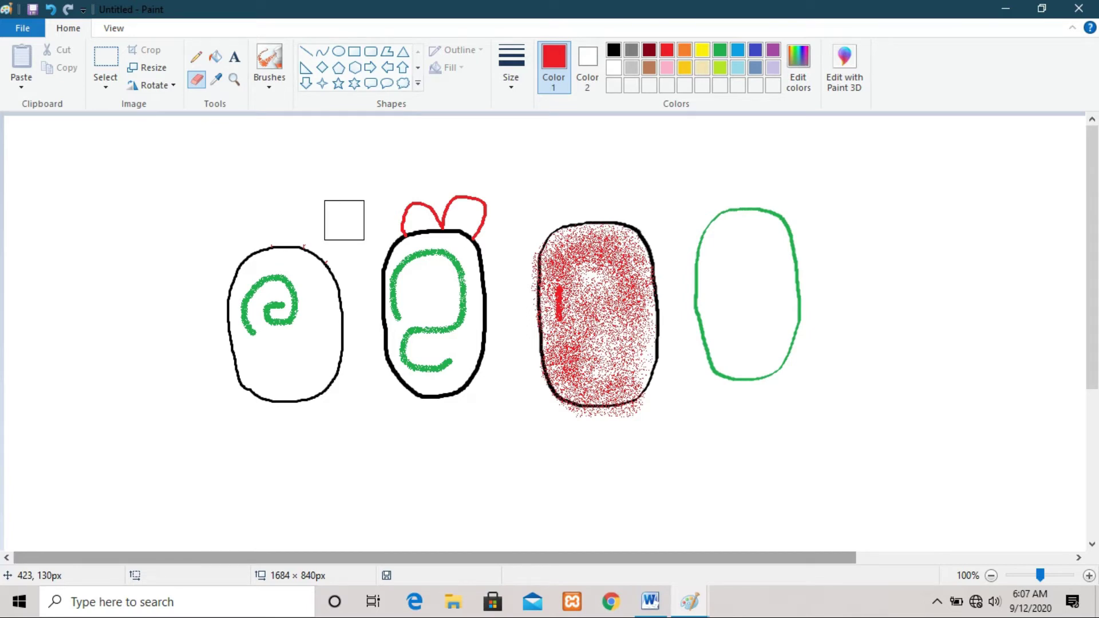
pyautogui.hotkey('ctrl', '-')
pyautogui.hotkey('ctrl', '-')
pyautogui.hotkey('ctrl', '-')
pyautogui.hotkey('ctrl', '-')
pyautogui.hotkey('ctrl', '-')
pyautogui.moveTo(345, 220)
pyautogui.mouseDown()
pyautogui.moveTo(492, 210)
pyautogui.moveTo(447, 203)
pyautogui.moveTo(391, 215)
pyautogui.moveTo(473, 210)
pyautogui.moveTo(502, 233)
pyautogui.mouseUp()
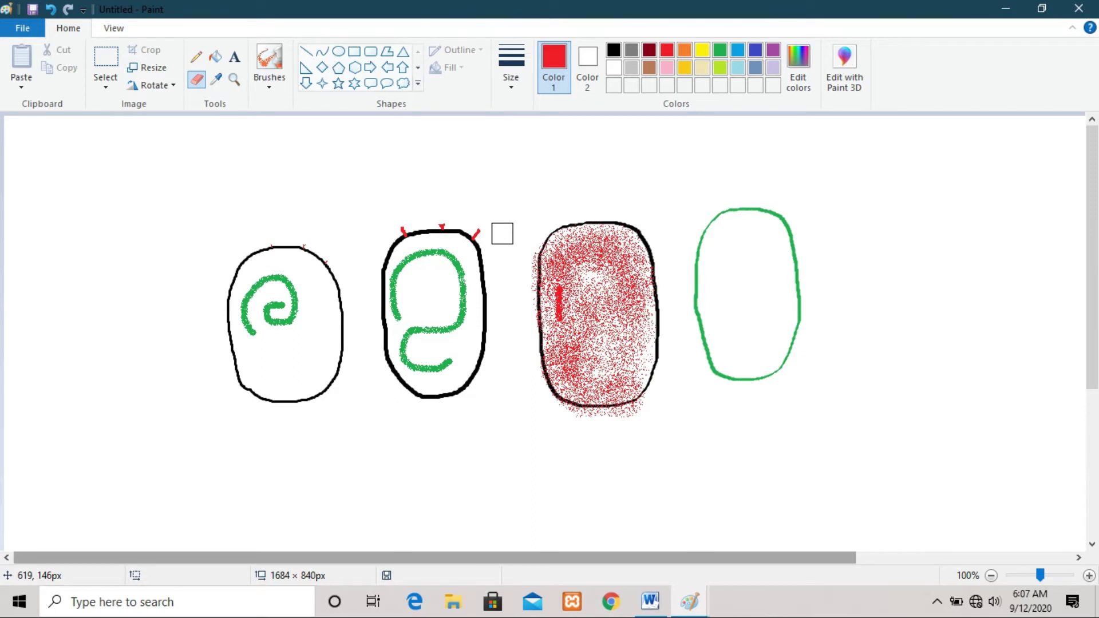
# Fill the inside of the fourth oval and the second oval with lime green
pyautogui.click(216, 57)
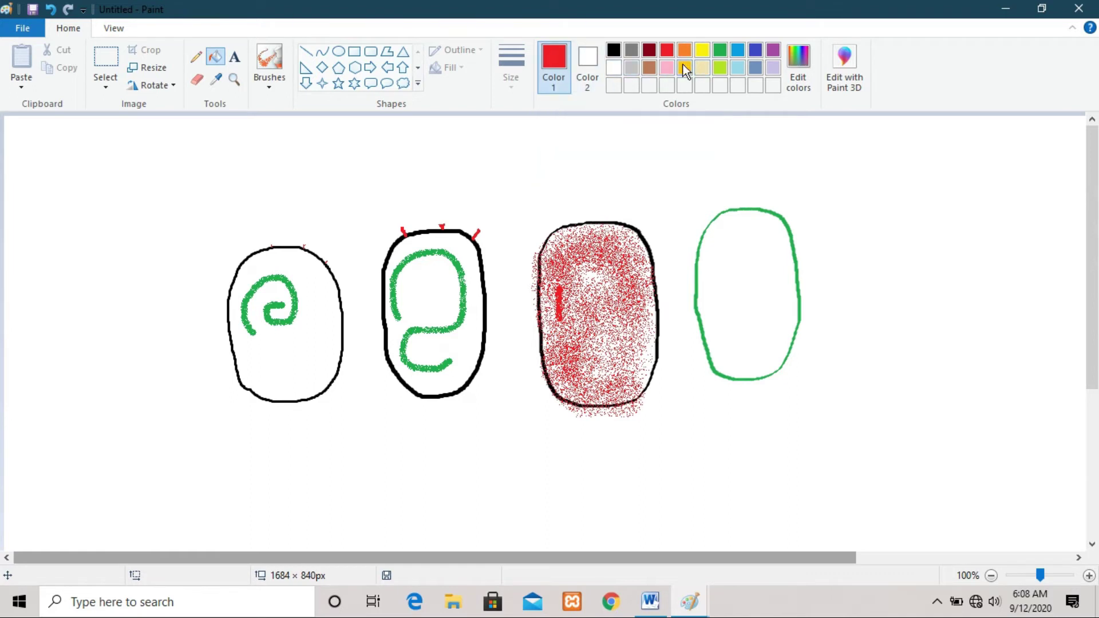
pyautogui.click(722, 68)
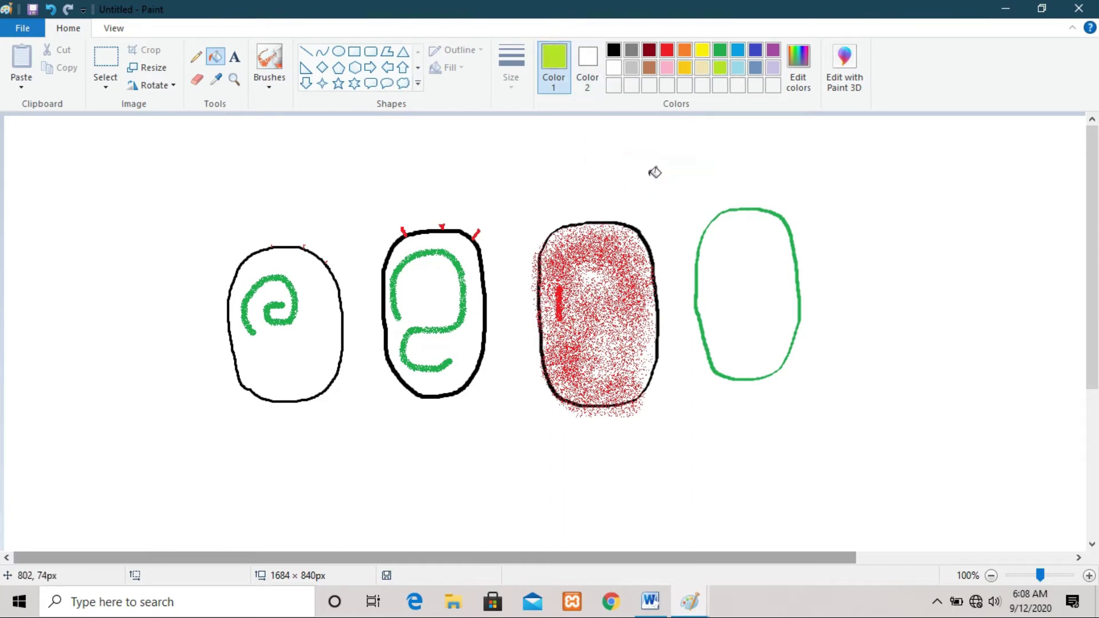
pyautogui.click(732, 268)
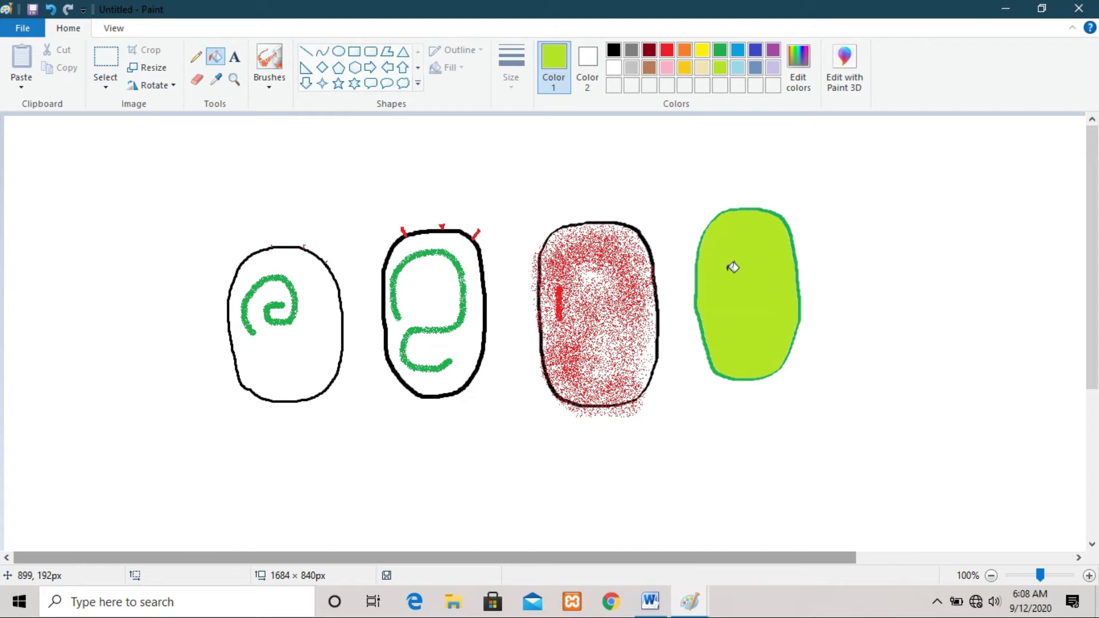
pyautogui.click(434, 297)
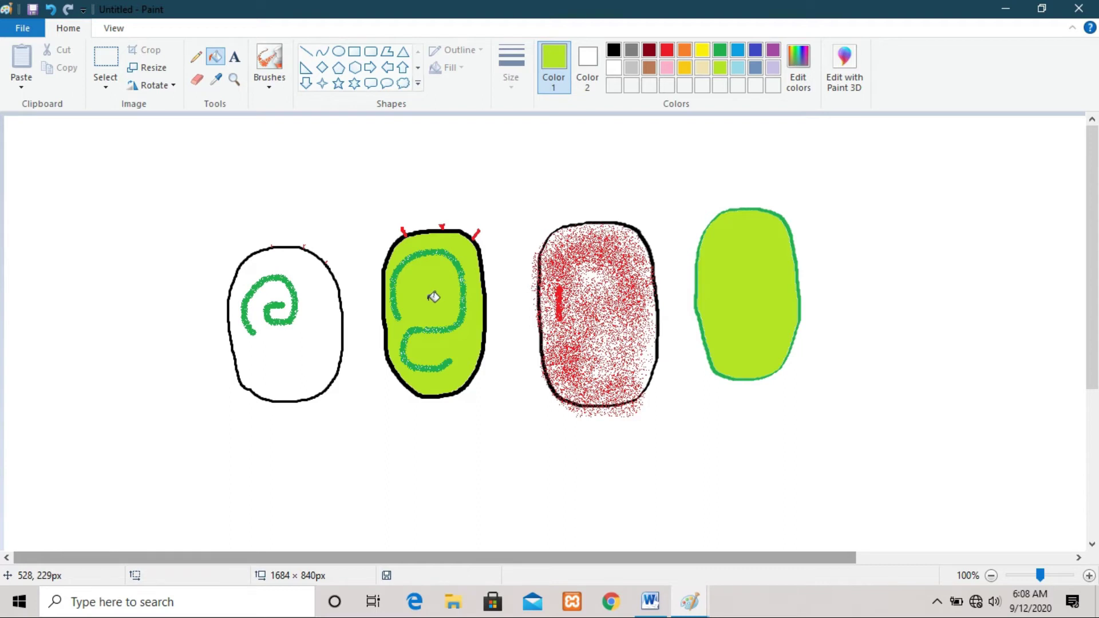
# Add the text "Welcome" above the first oval and recolour it indigo
pyautogui.click(235, 57)
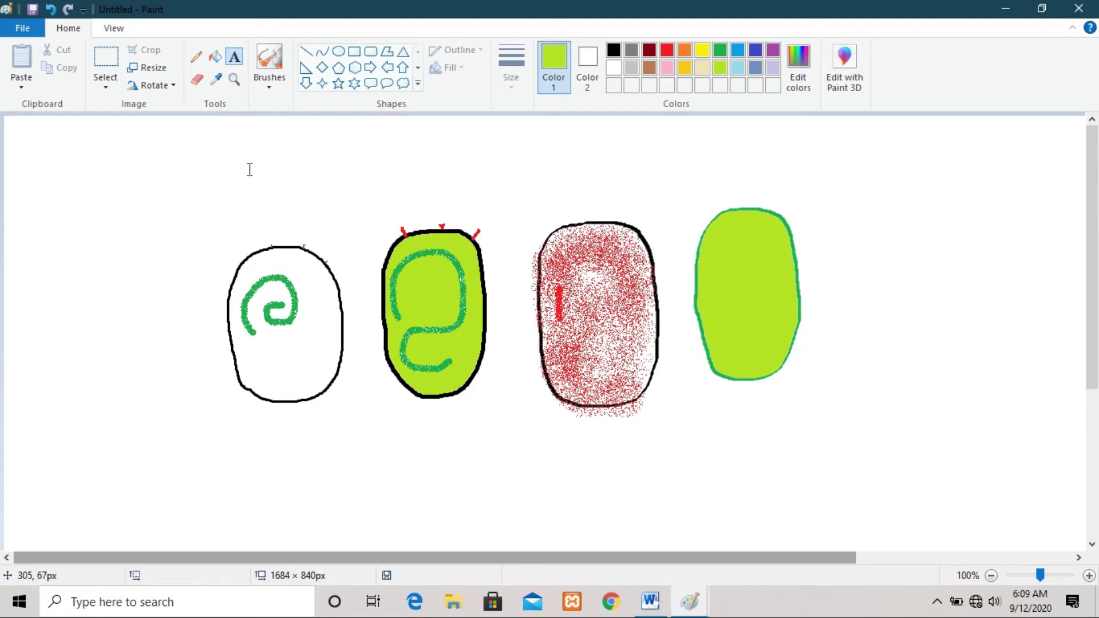
pyautogui.click(163, 166)
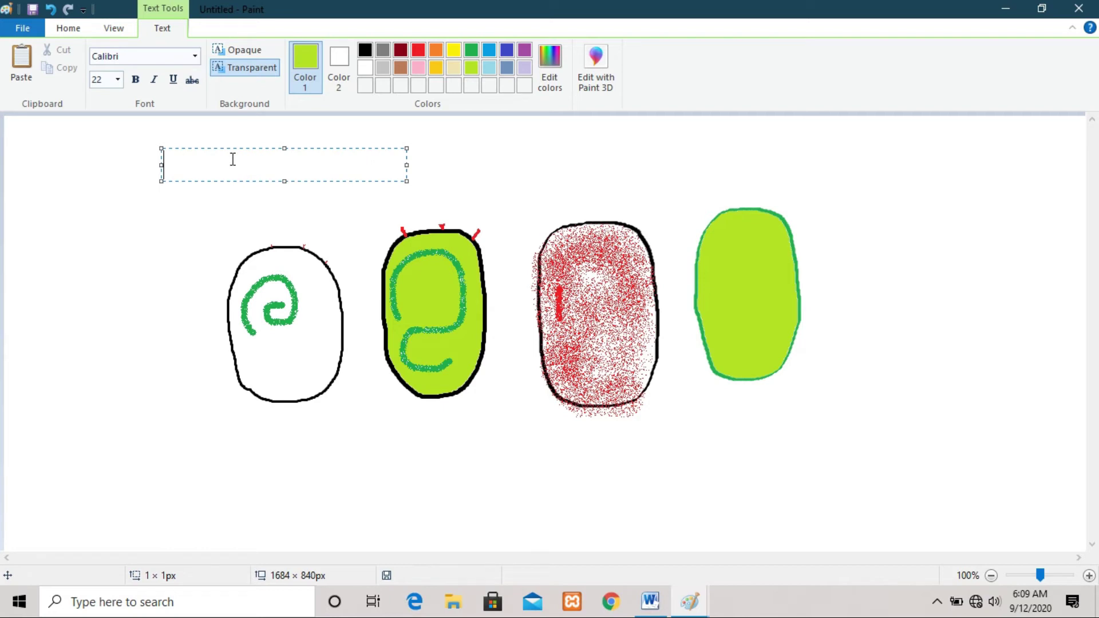
pyautogui.write('Welcome')
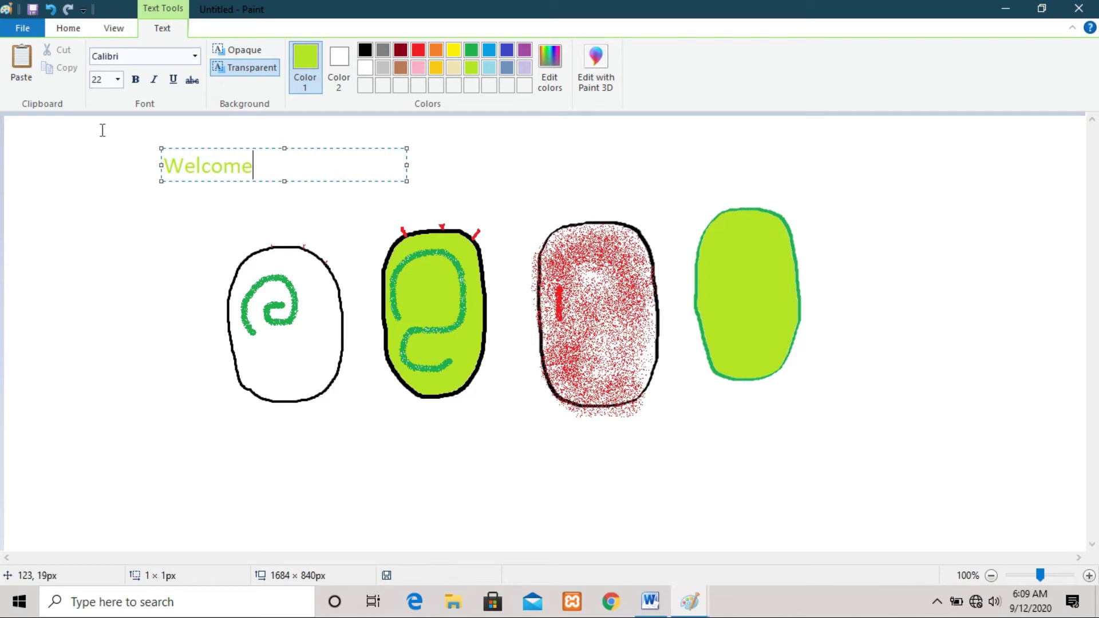
pyautogui.moveTo(165, 172); pyautogui.dragTo(268, 175)
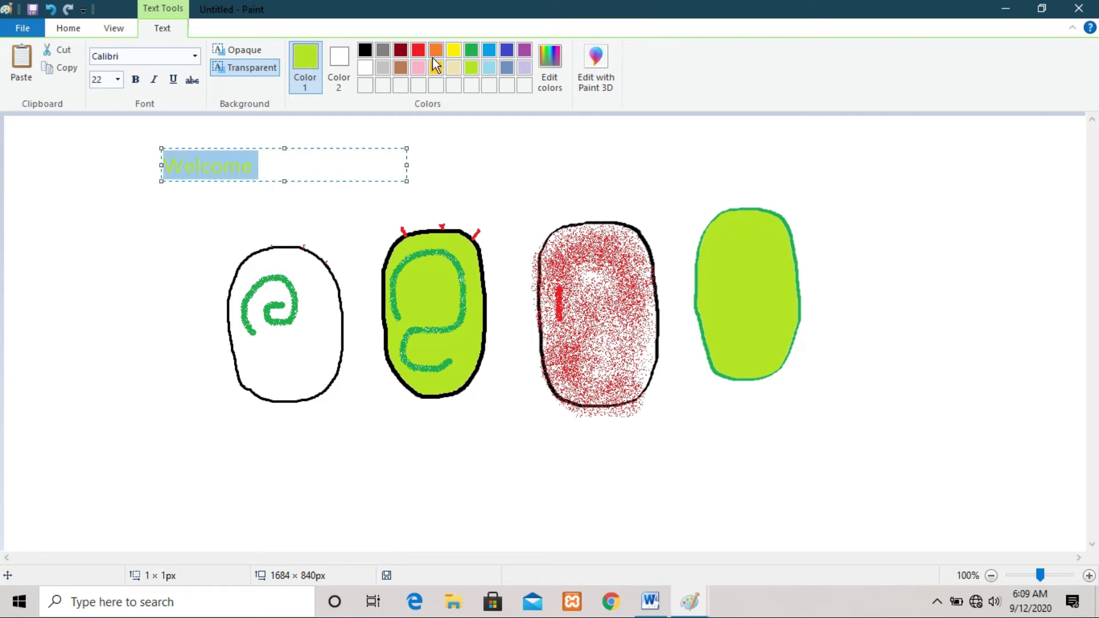
pyautogui.click(507, 50)
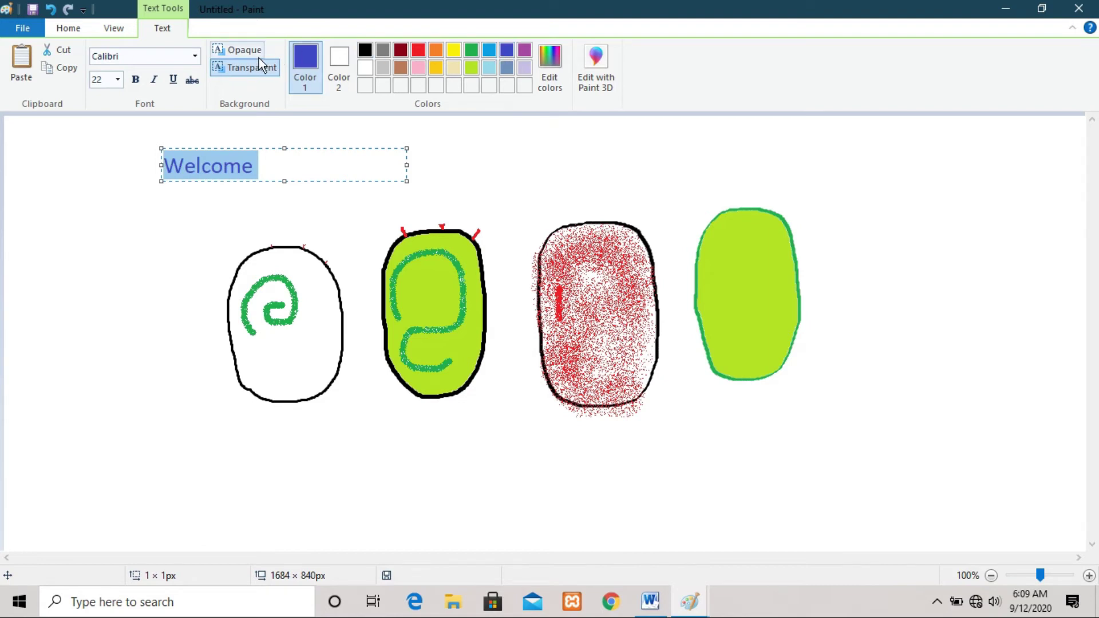
# Change the font of the Welcome text to Brush Script MT
pyautogui.click(195, 56)
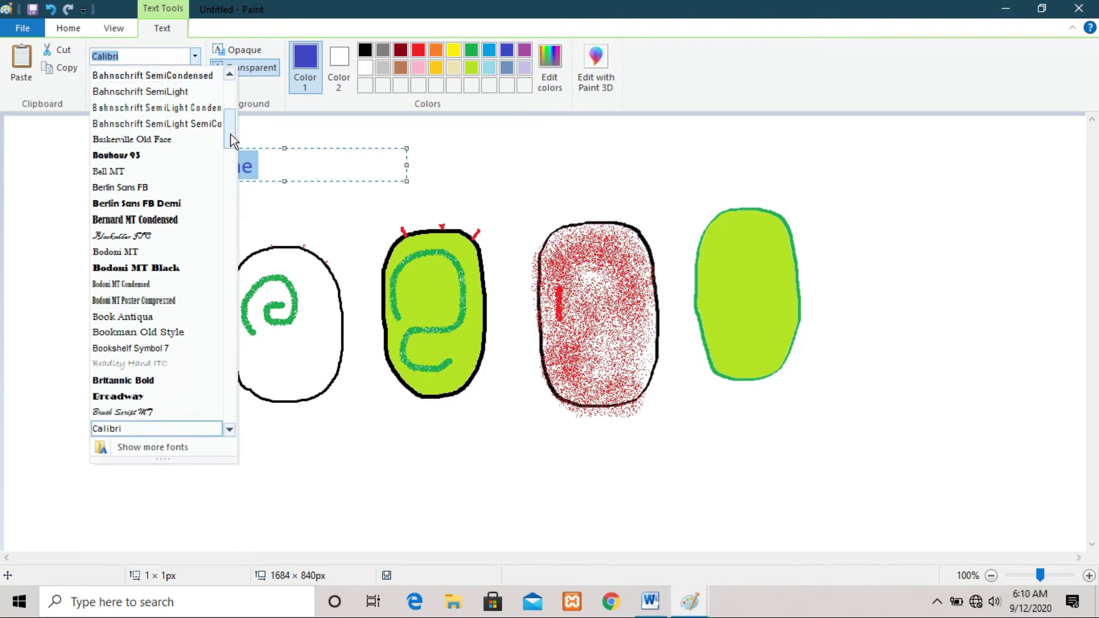
pyautogui.moveTo(231, 135); pyautogui.dragTo(232, 164)
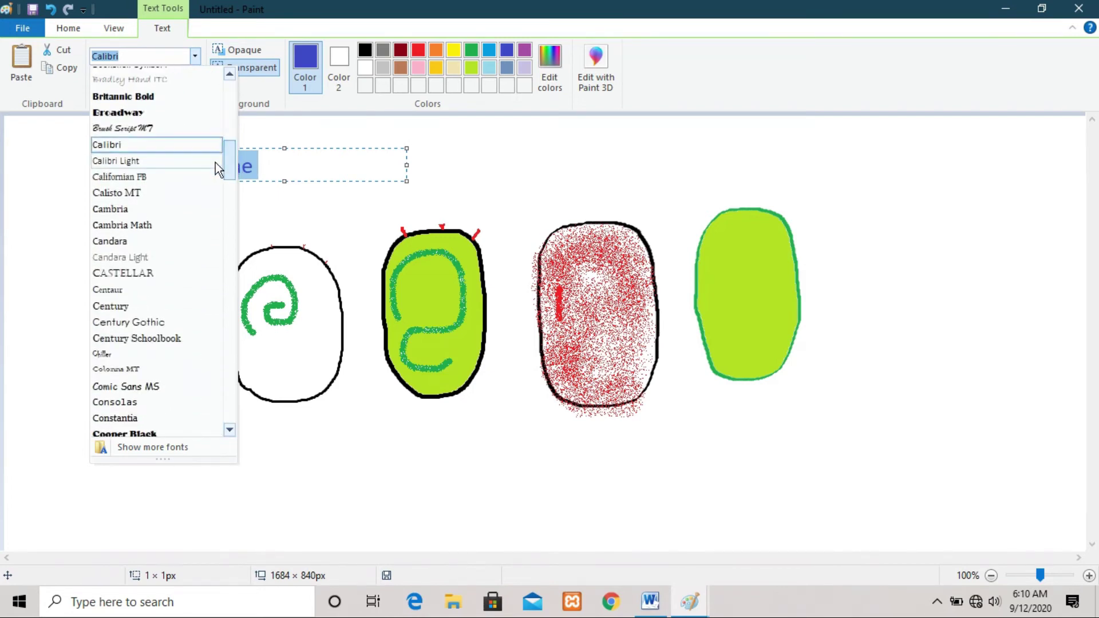
pyautogui.click(114, 126)
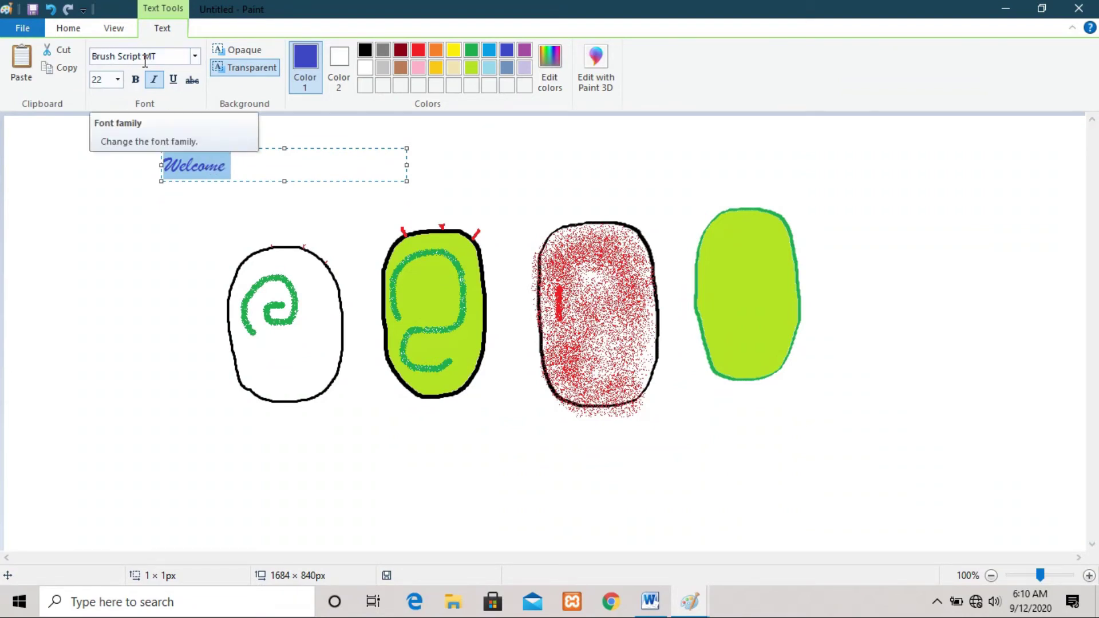
pyautogui.click(194, 57)
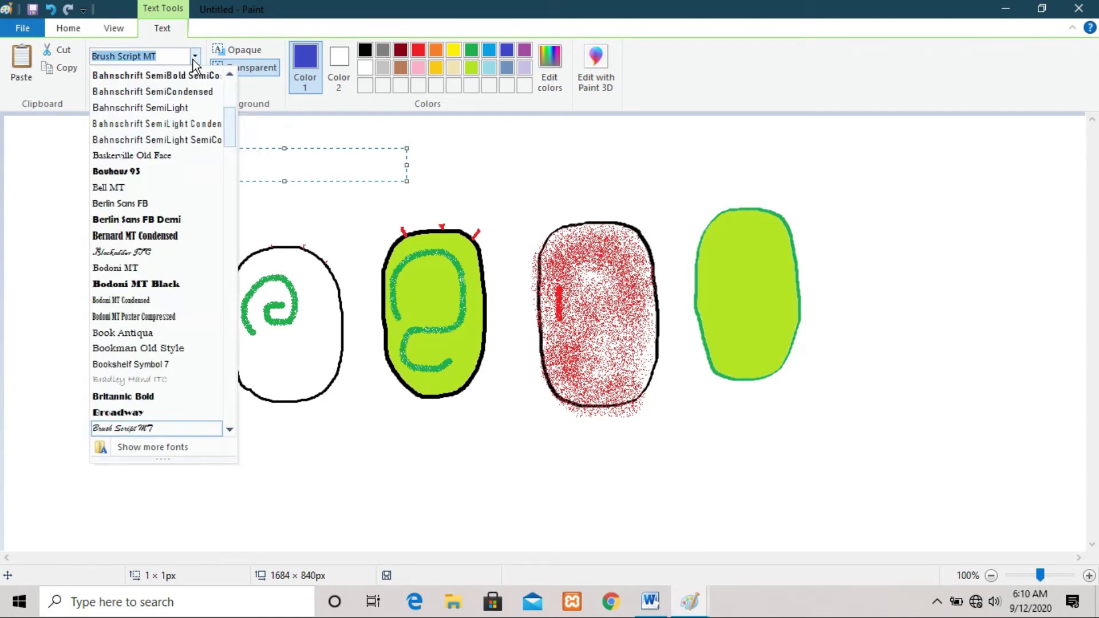
pyautogui.click(195, 57)
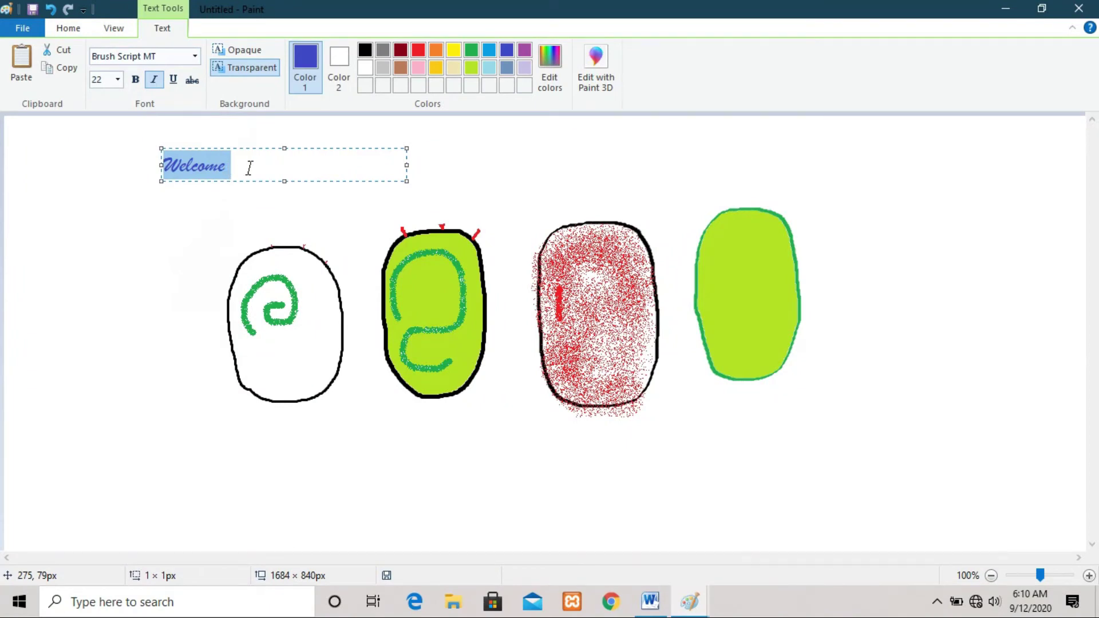
# Set the Welcome text to size 48, bold and underlined, and make its text box taller to fit
pyautogui.click(117, 81)
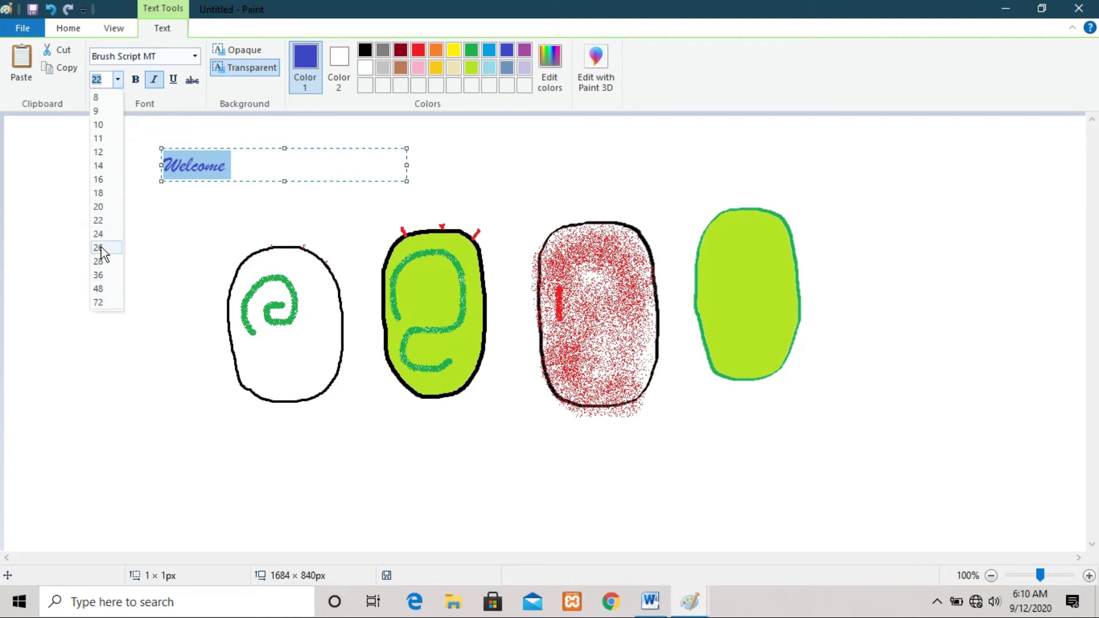
pyautogui.click(102, 290)
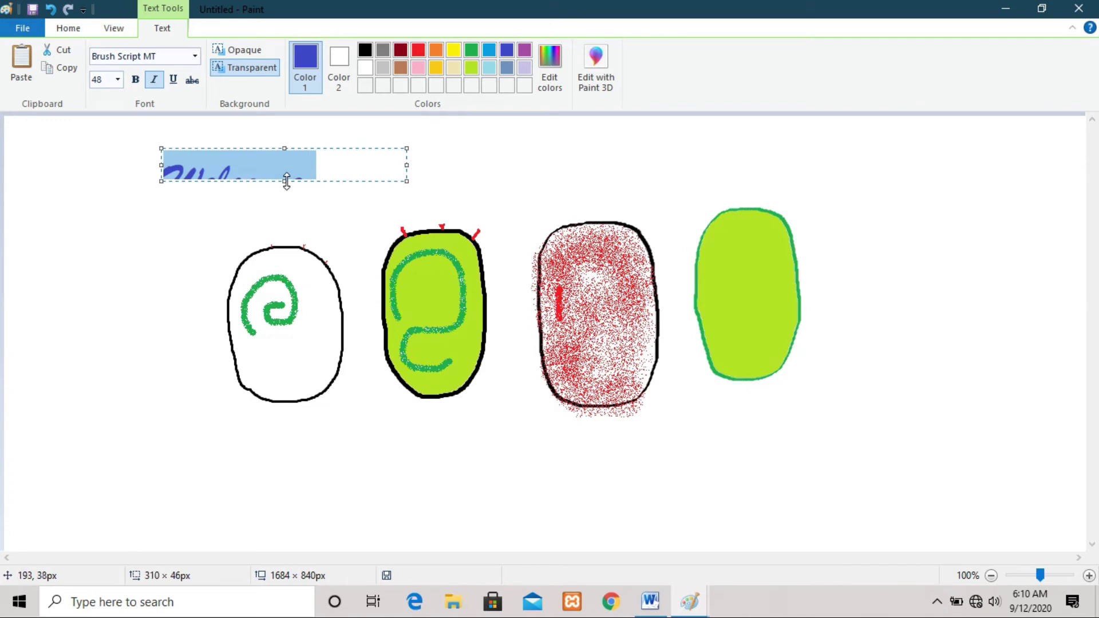
pyautogui.moveTo(287, 183); pyautogui.dragTo(288, 216)
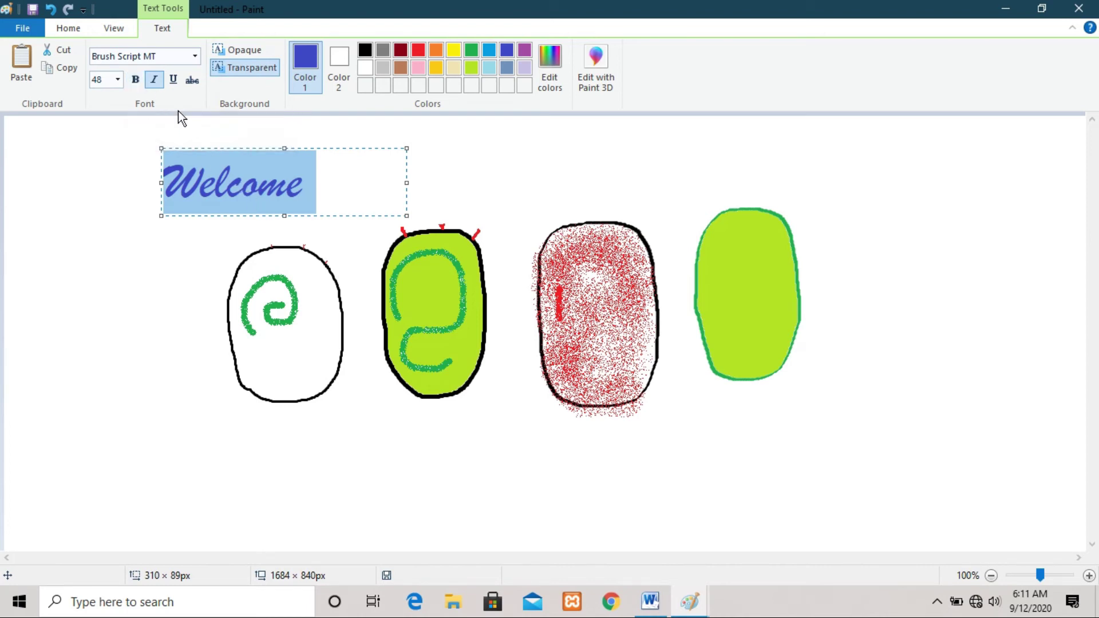
pyautogui.click(135, 80)
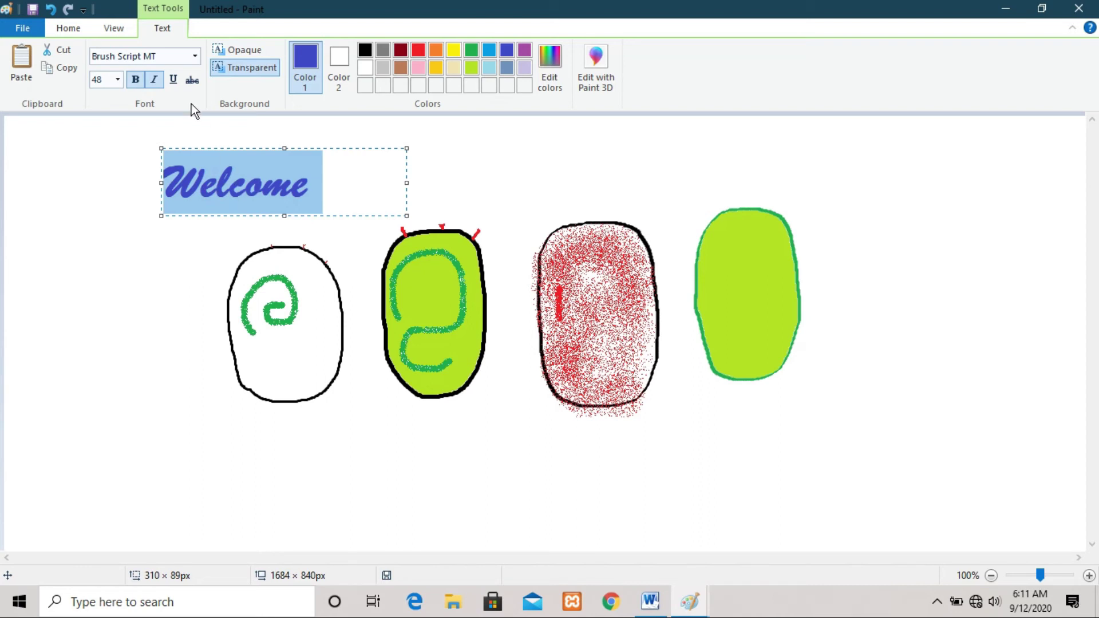
pyautogui.click(171, 82)
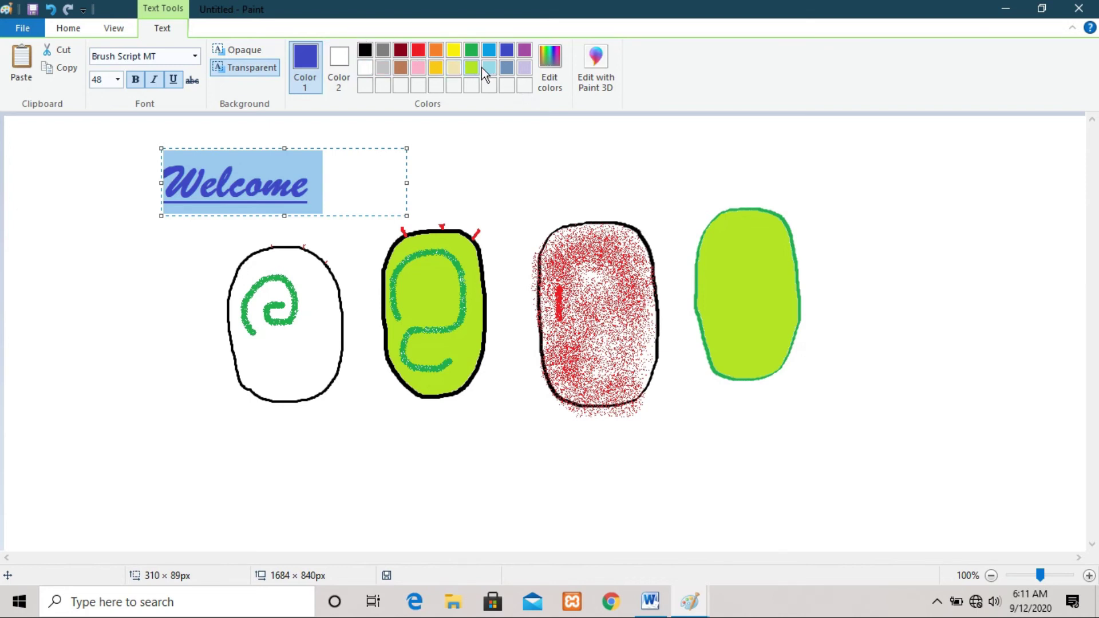
# Recolour the Welcome text with a custom dark teal green (red 28, green 151, blue 111) and place it on the canvas
pyautogui.click(555, 72)
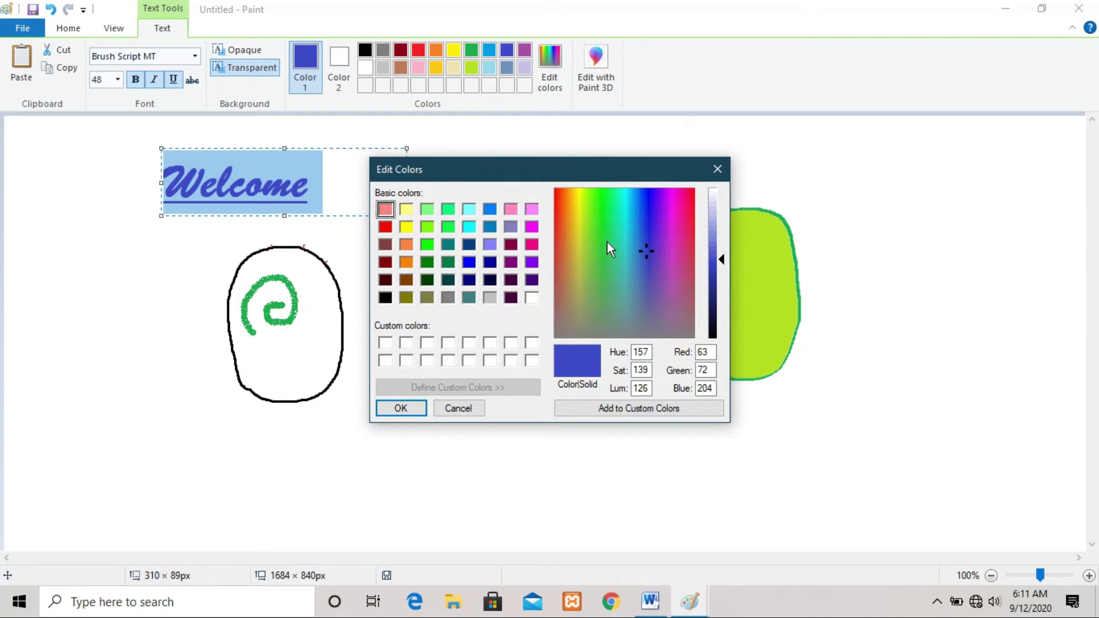
pyautogui.moveTo(646, 250)
pyautogui.mouseDown()
pyautogui.moveTo(615, 257)
pyautogui.moveTo(600, 231)
pyautogui.moveTo(649, 205)
pyautogui.moveTo(648, 241)
pyautogui.moveTo(629, 250)
pyautogui.moveTo(643, 235)
pyautogui.moveTo(617, 236)
pyautogui.mouseUp()
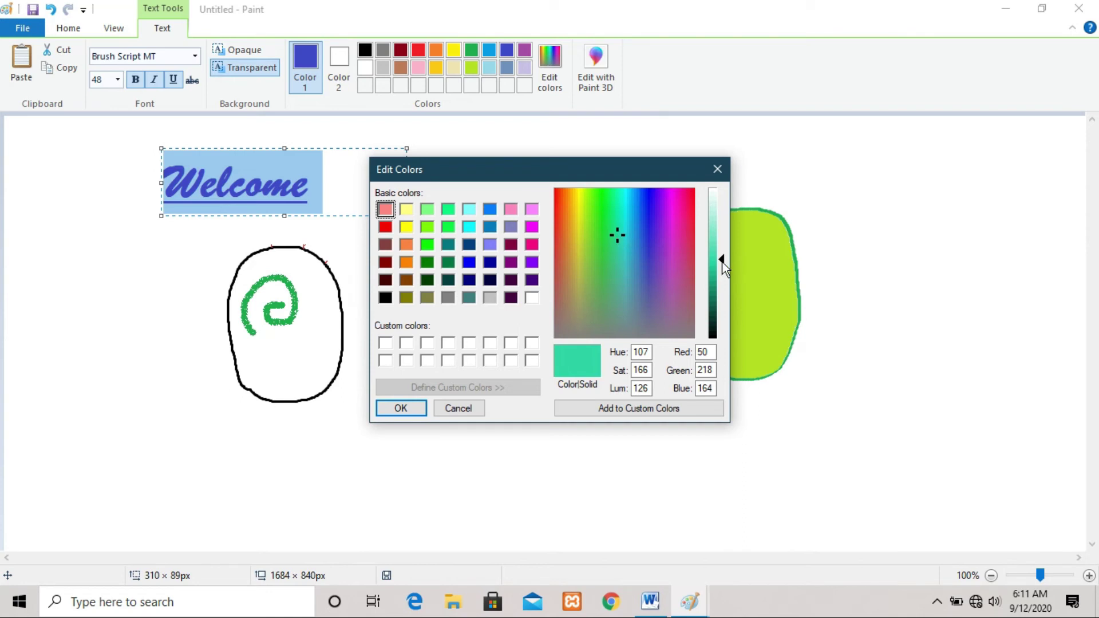
pyautogui.moveTo(722, 264); pyautogui.dragTo(724, 293)
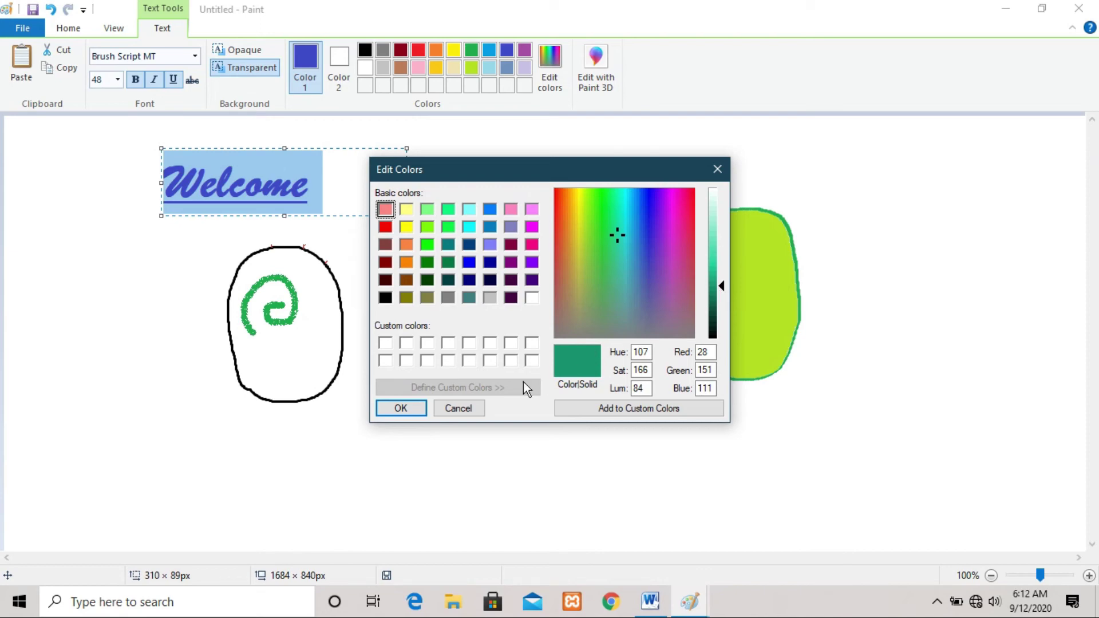
pyautogui.click(408, 411)
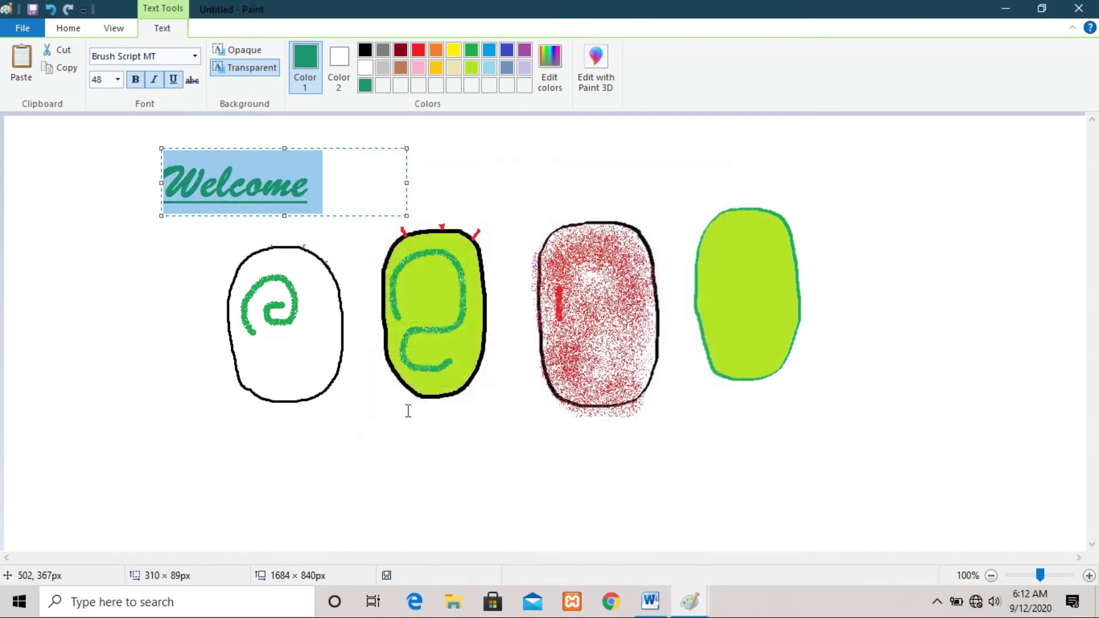
pyautogui.click(468, 179)
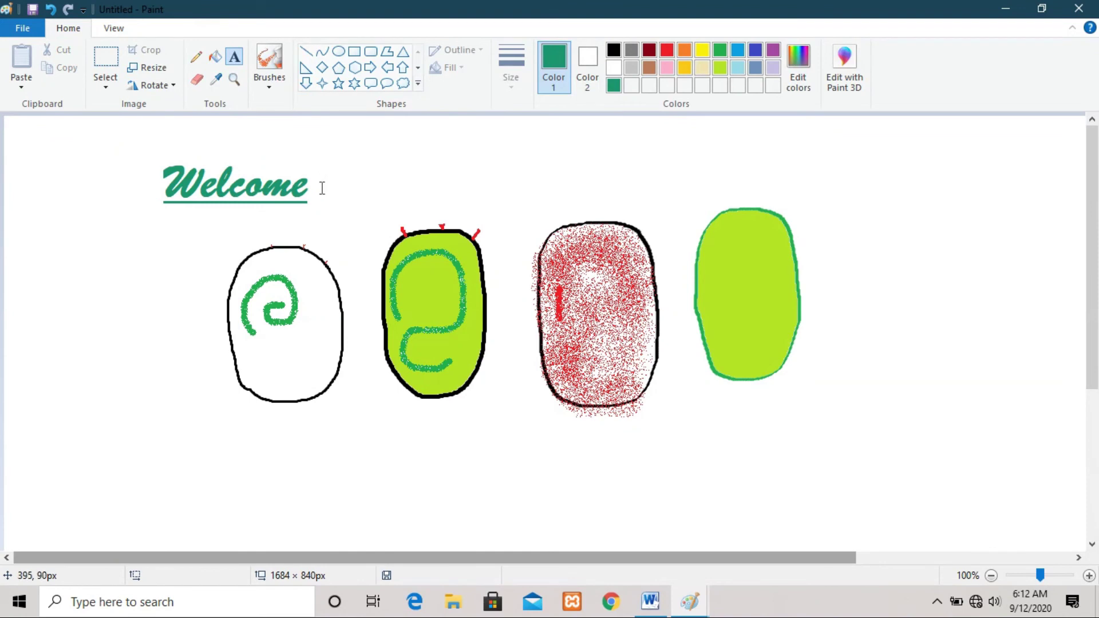
# Try to select the placed Welcome text for further editing
pyautogui.moveTo(312, 188); pyautogui.dragTo(161, 183)
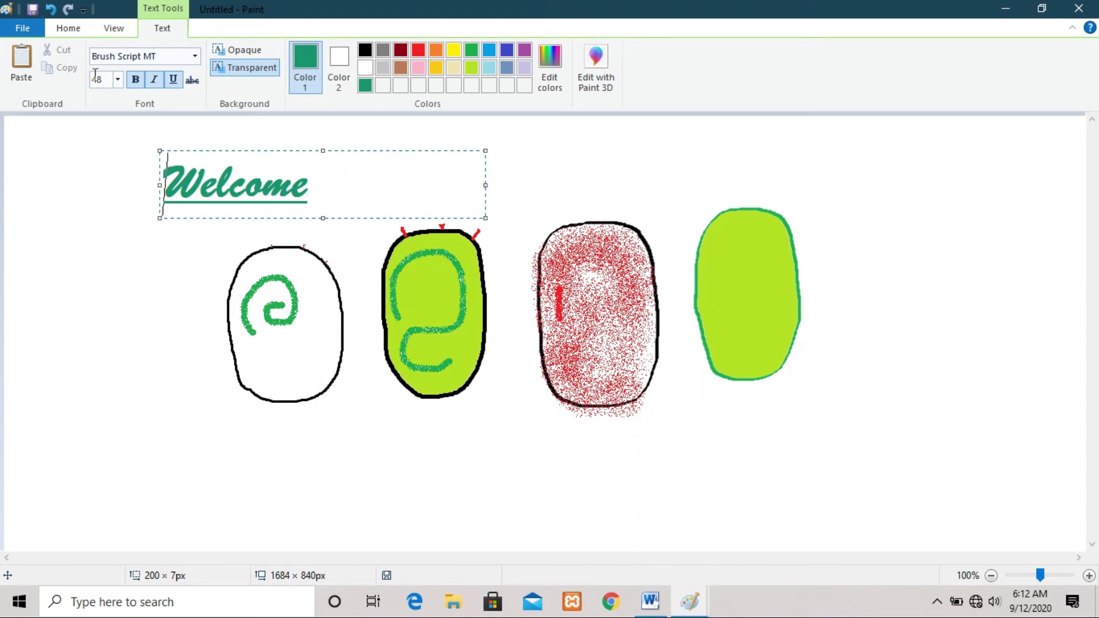
pyautogui.click(69, 32)
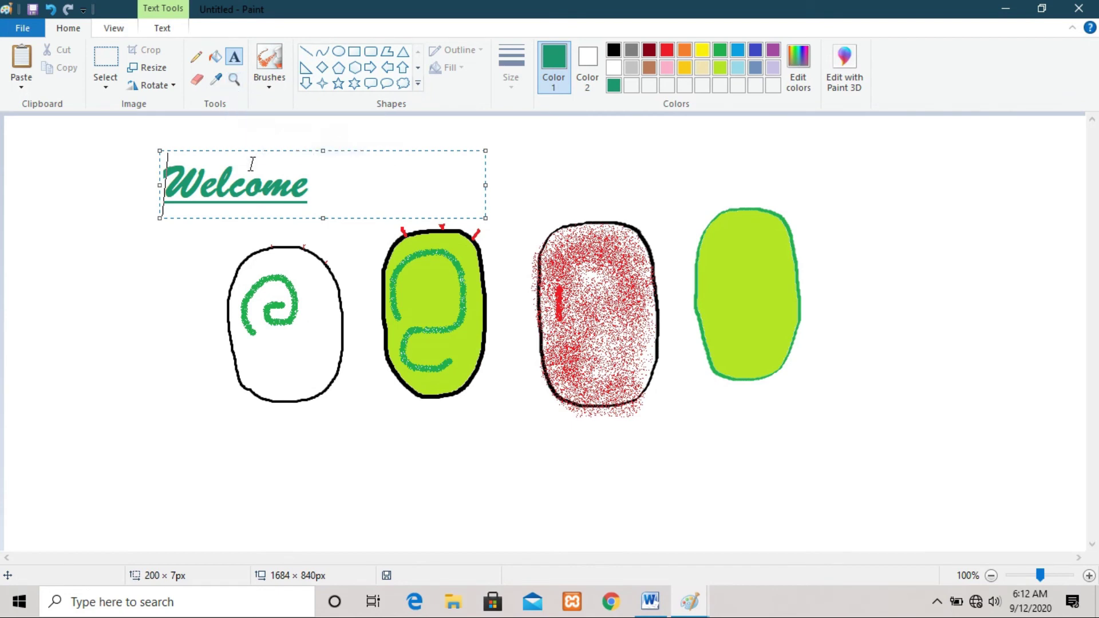
# Magnify the drawing around the Welcome text to 500% with the Magnifier
pyautogui.click(233, 80)
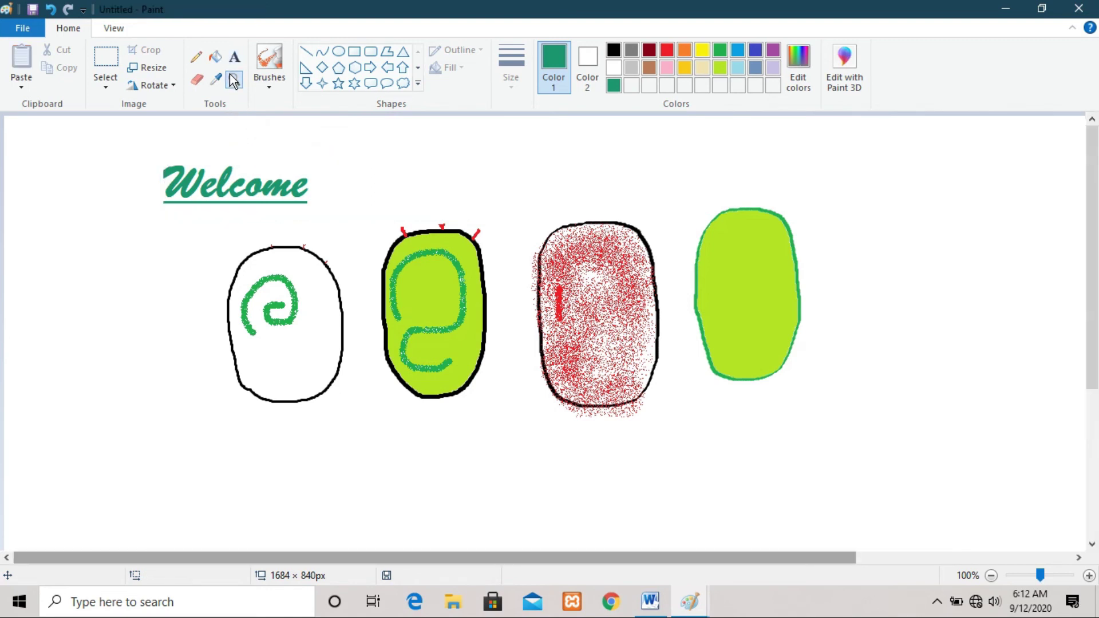
pyautogui.click(207, 194)
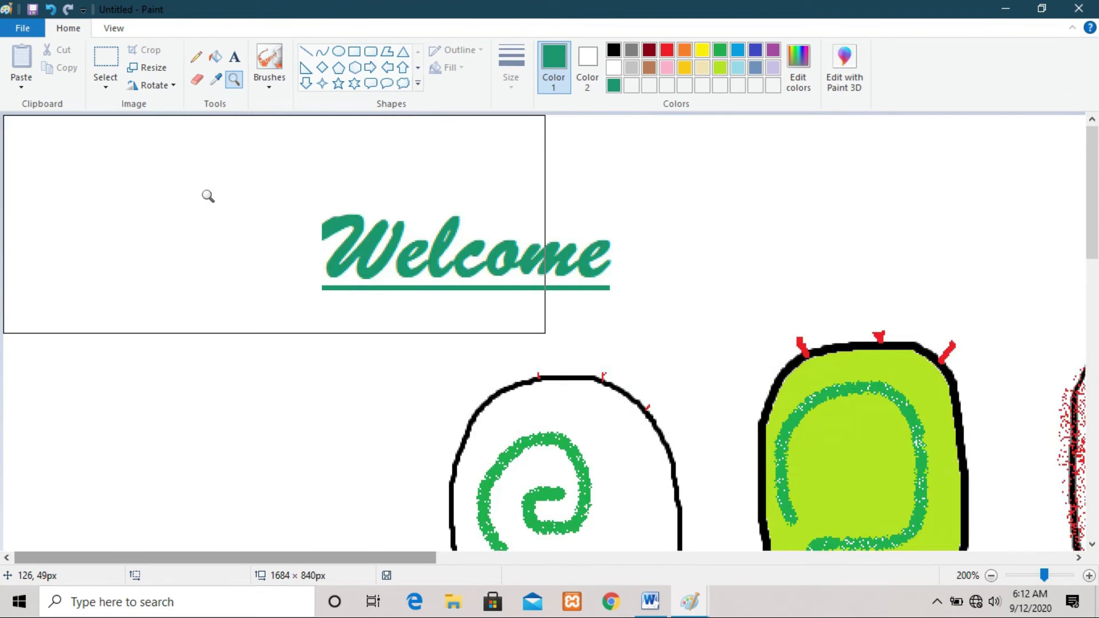
pyautogui.click(382, 254)
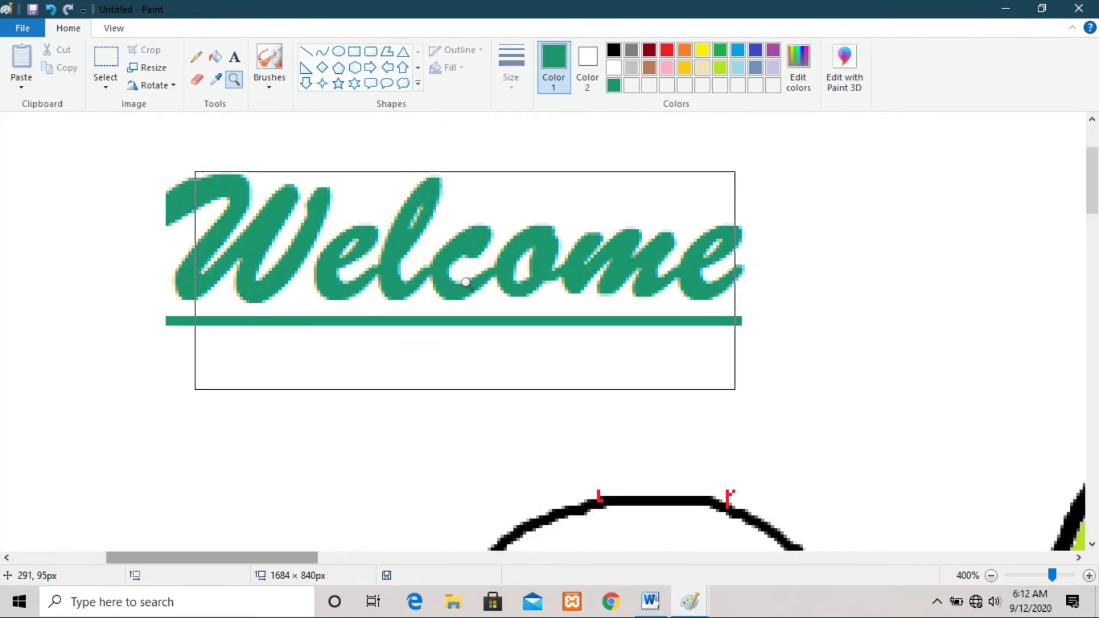
pyautogui.click(736, 296)
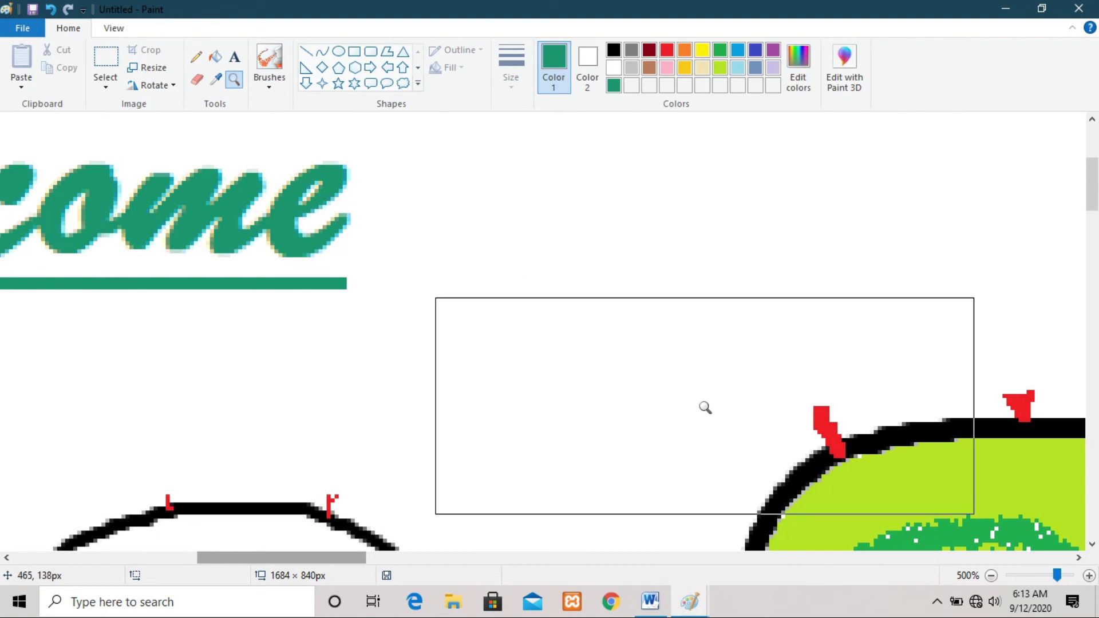
# Zoom the canvas out to 50% and return it to 100%
pyautogui.click(991, 576)
pyautogui.click(991, 575)
pyautogui.click(991, 575)
pyautogui.click(991, 575)
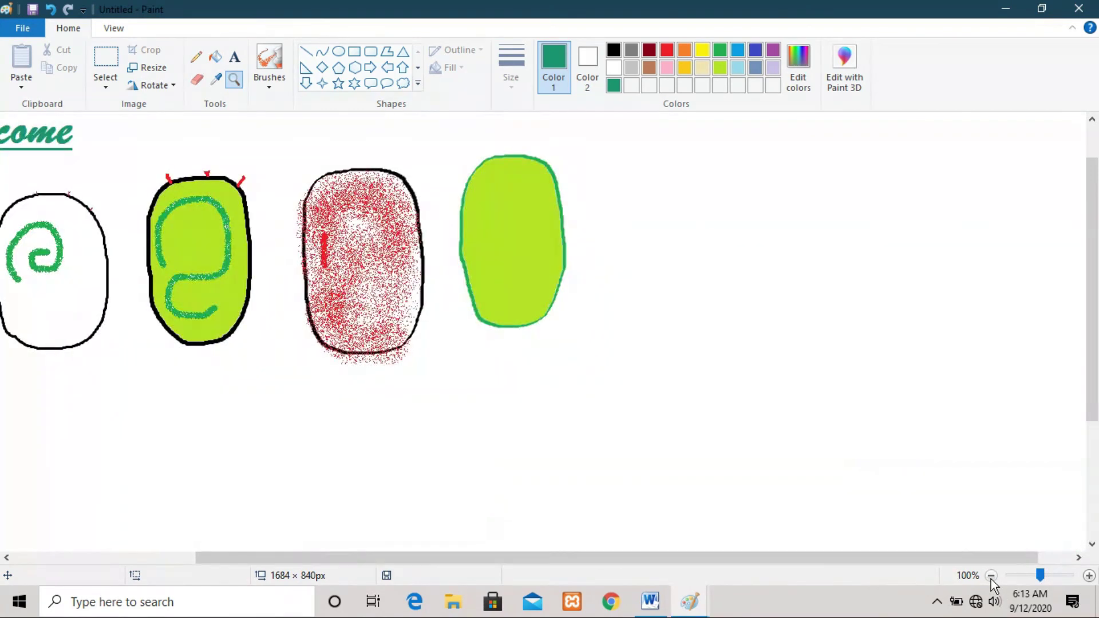
pyautogui.click(992, 579)
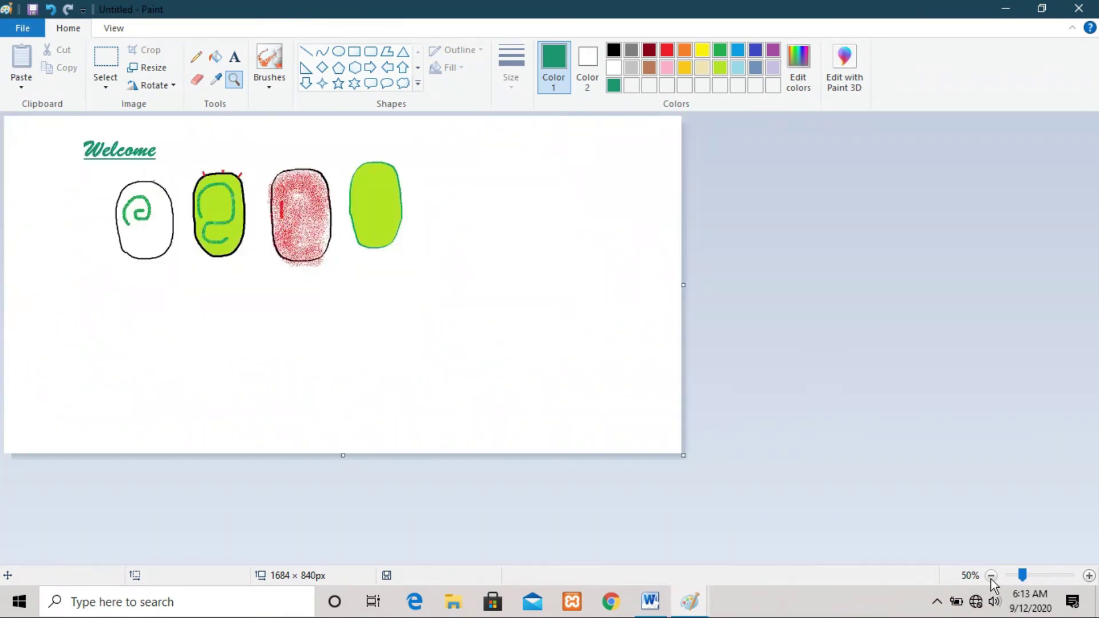
pyautogui.click(1090, 576)
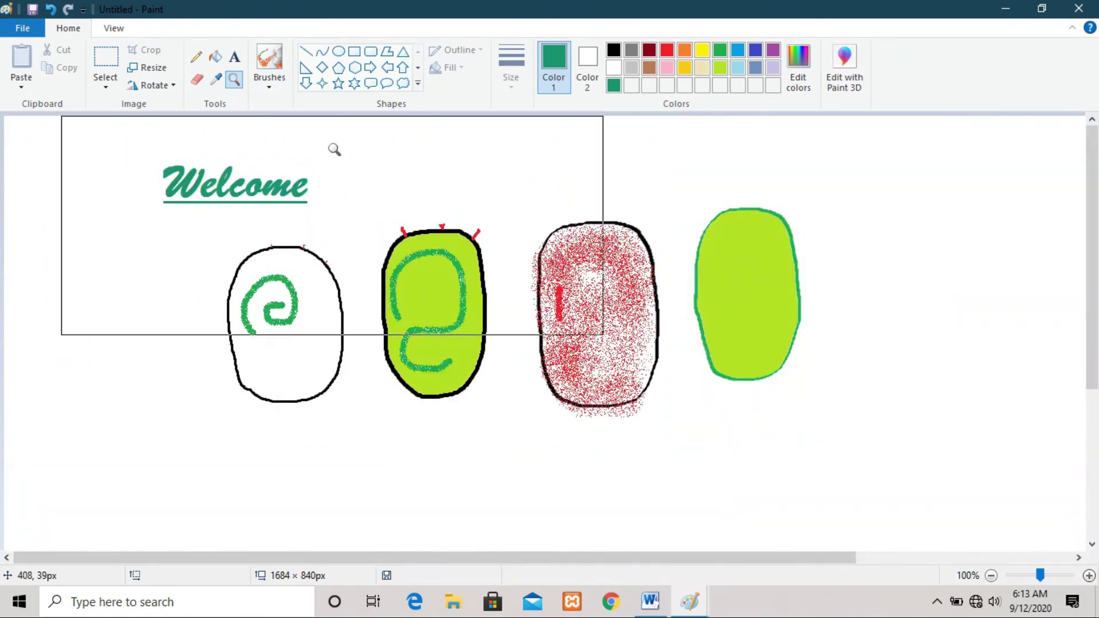
# Sample the lime green from the rightmost oval with the Color picker and fill the spiral inside the leftmost oval with it
pyautogui.click(233, 79)
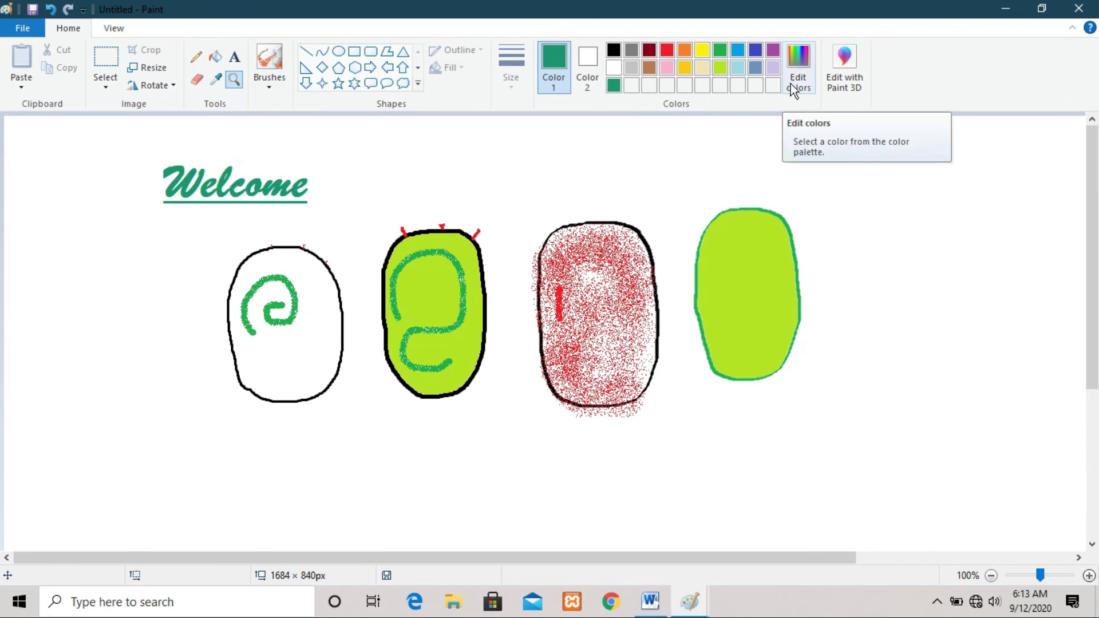
pyautogui.click(216, 81)
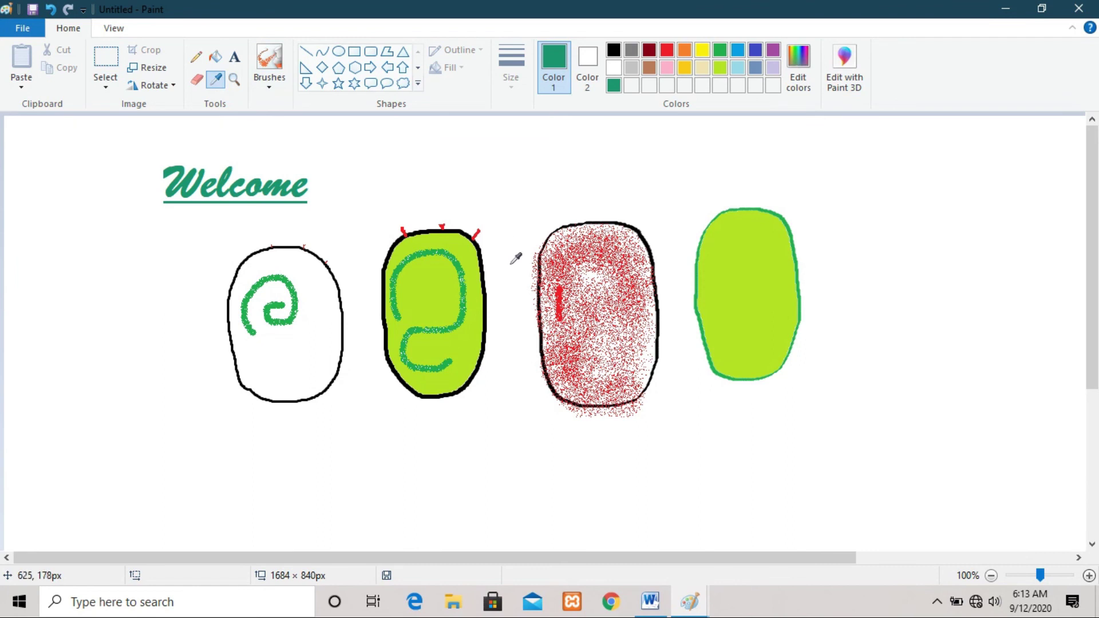
pyautogui.click(746, 253)
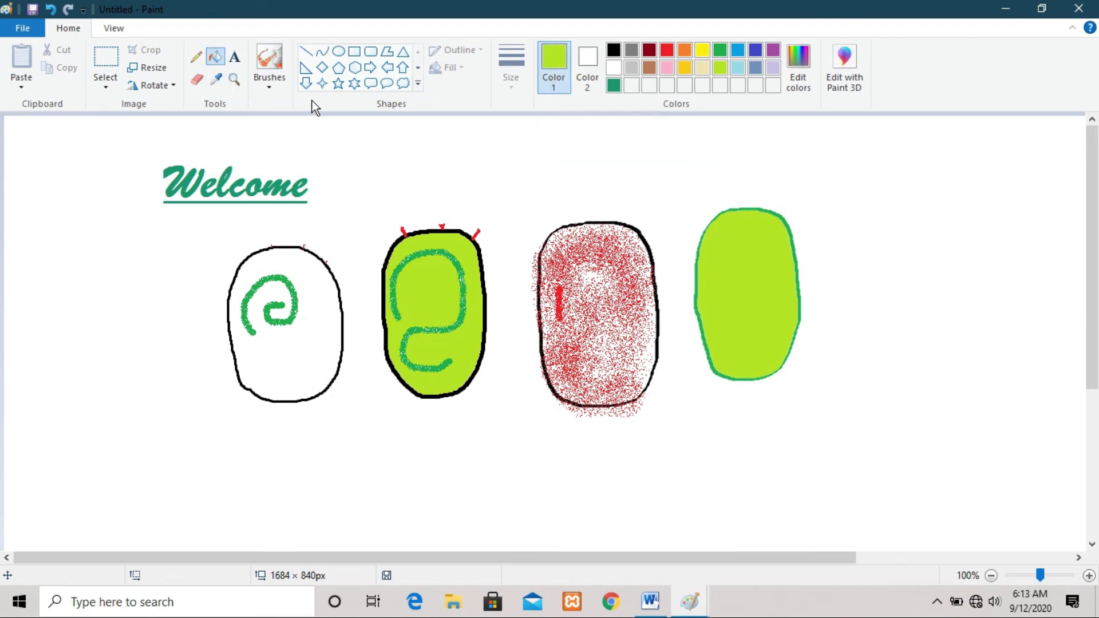
pyautogui.click(284, 276)
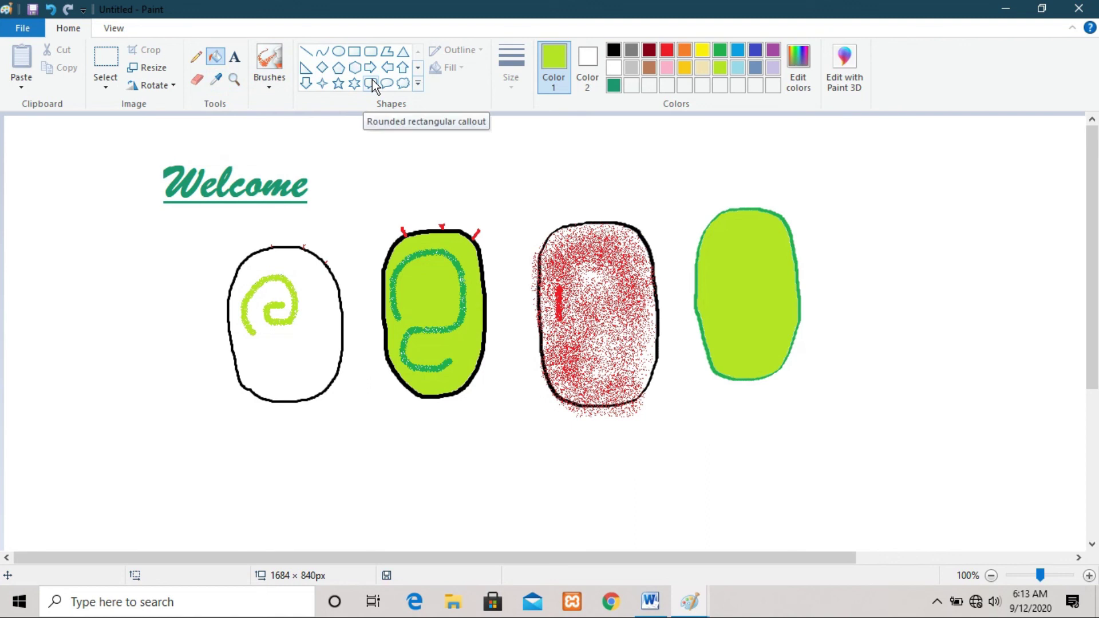
# Draw a lime six-point star about 165 × 208 px in the empty area to the right of the solid green oval
pyautogui.click(418, 85)
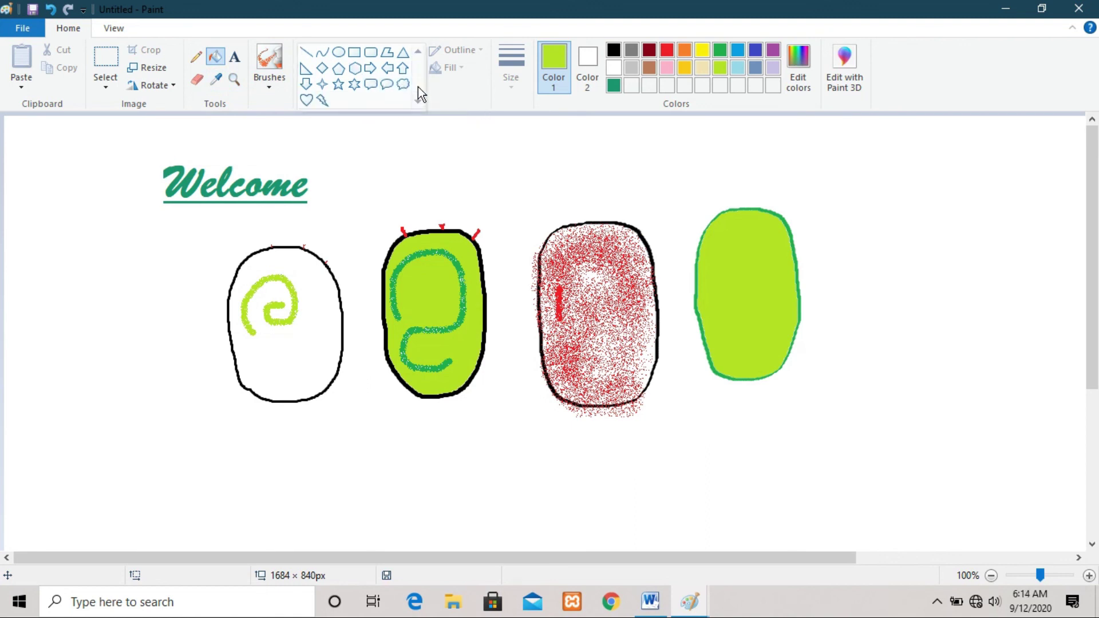
pyautogui.click(359, 87)
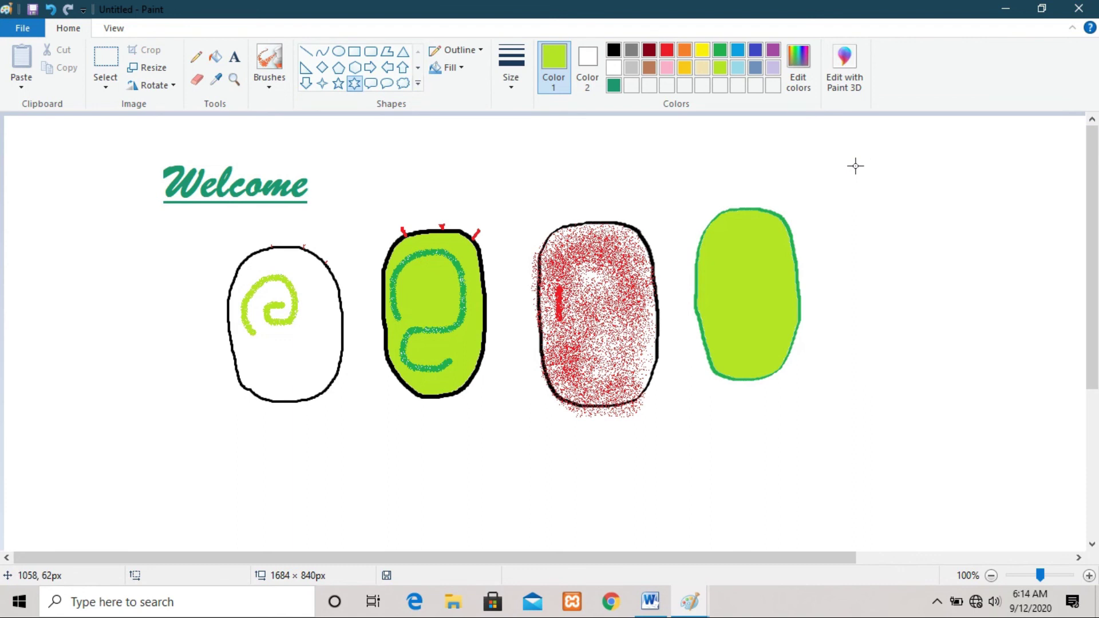
pyautogui.moveTo(855, 166); pyautogui.dragTo(987, 333)
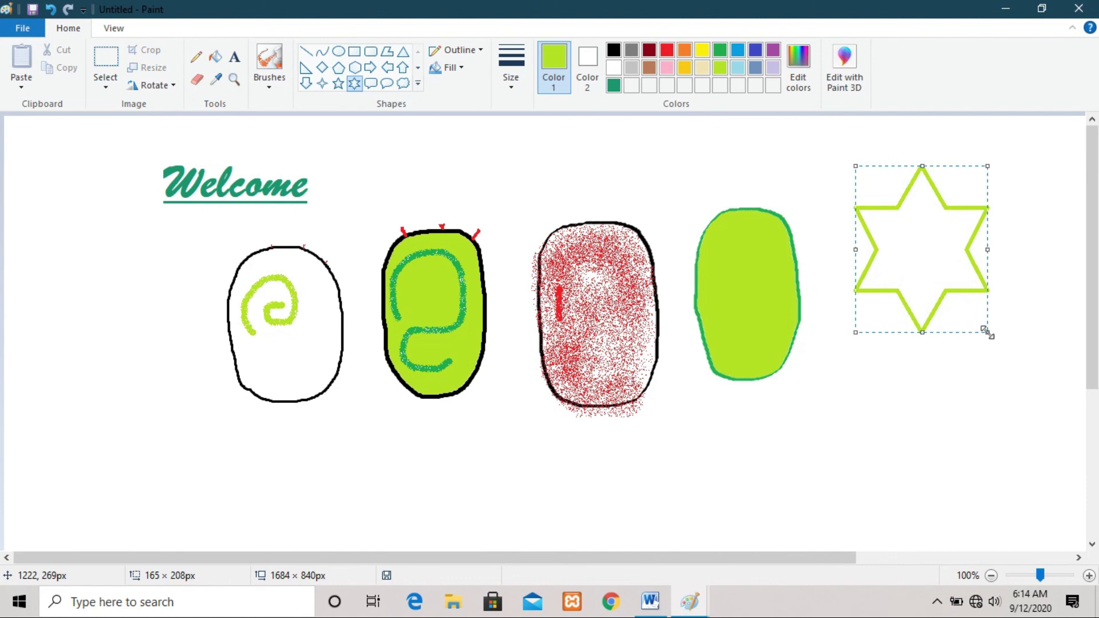